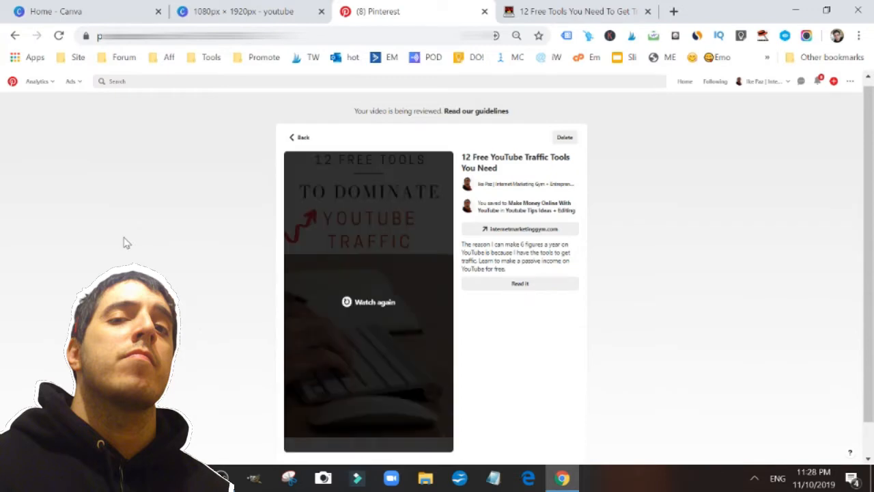
# - Replay the YouTube traffic tools video pin on Pinterest and browse the available design types on Canva's home page
pyautogui.click(358, 312)
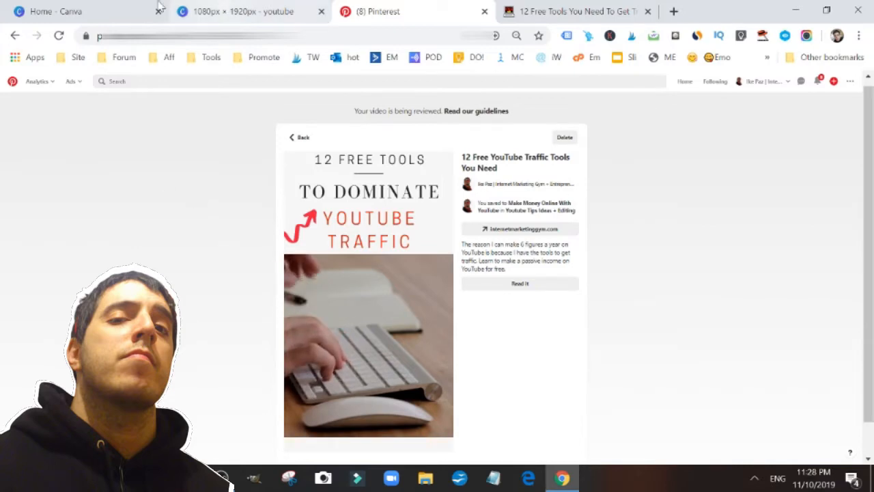
pyautogui.click(59, 6)
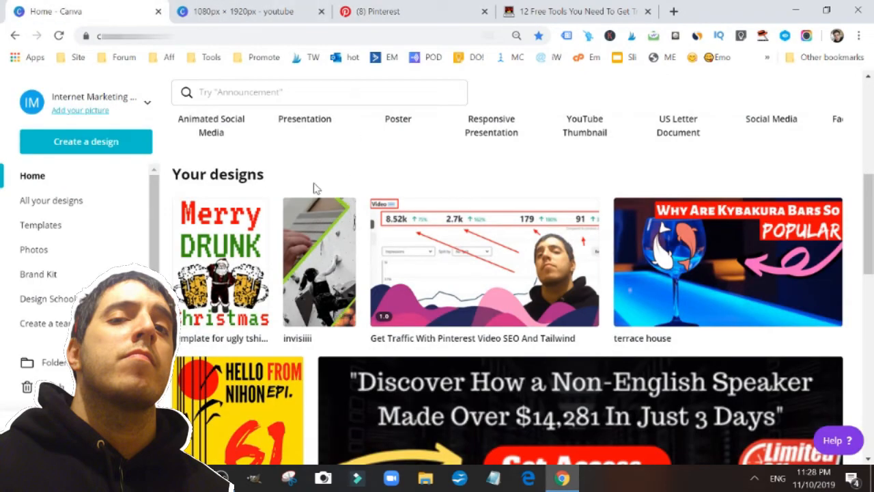
pyautogui.scroll(3, 601, 164)
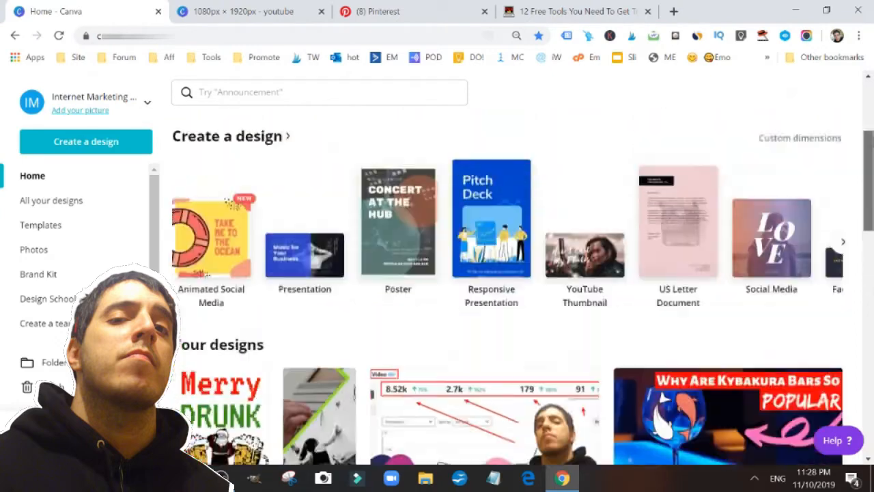
pyautogui.scroll(1, 845, 197)
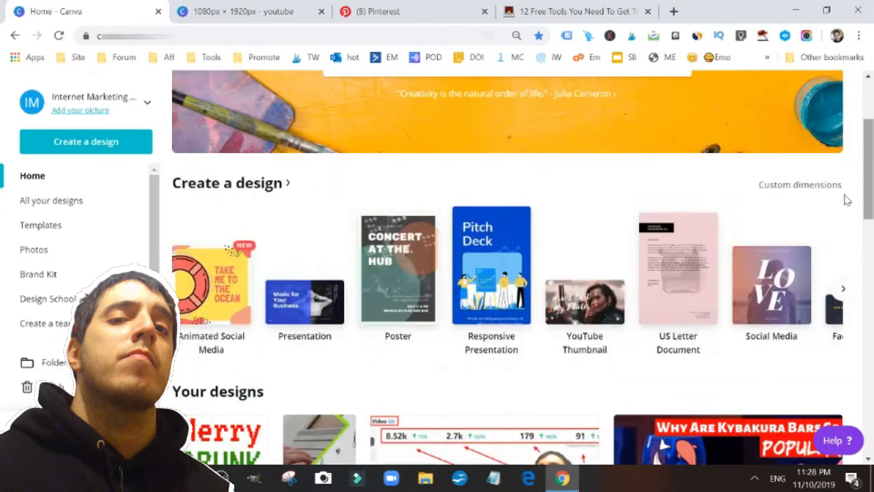
pyautogui.click(844, 292)
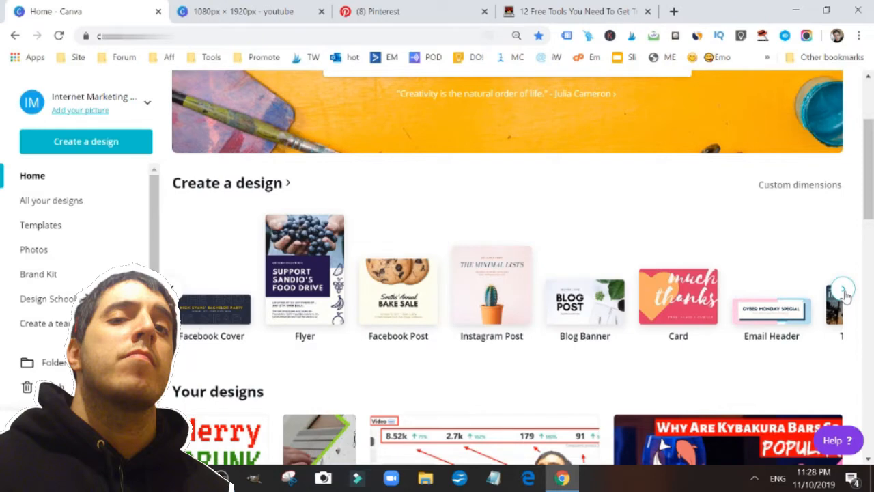
pyautogui.click(845, 292)
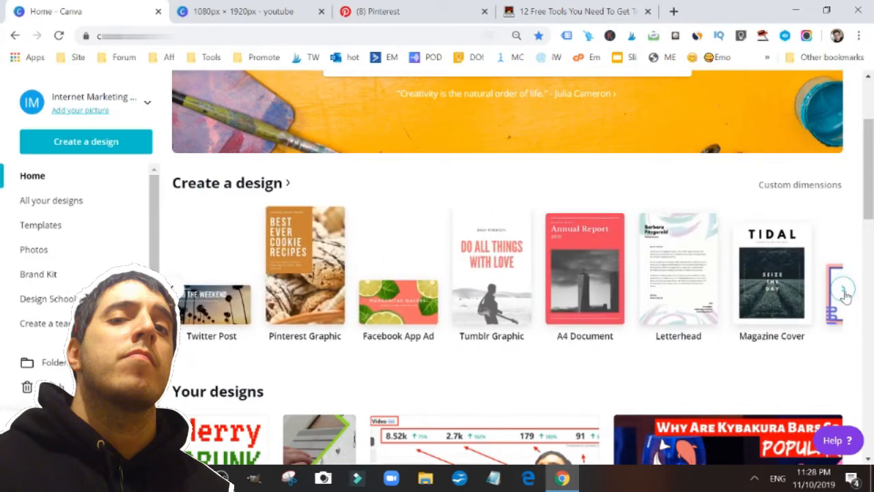
pyautogui.click(845, 292)
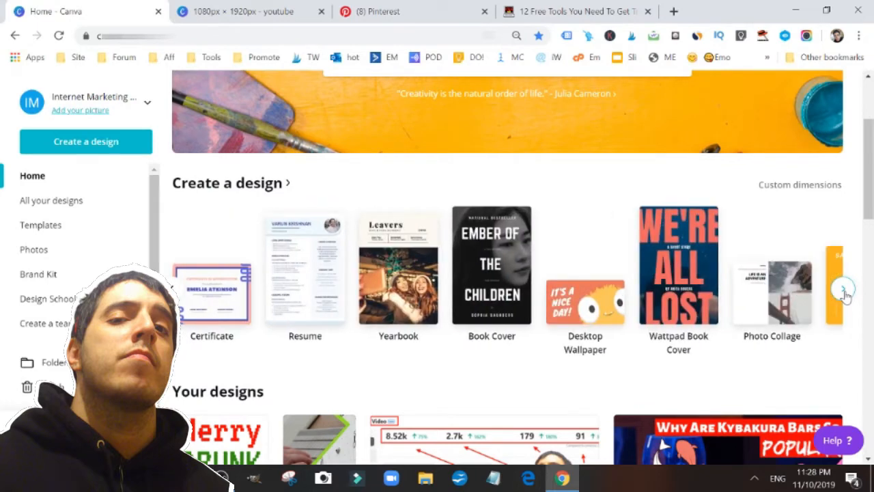
pyautogui.click(844, 292)
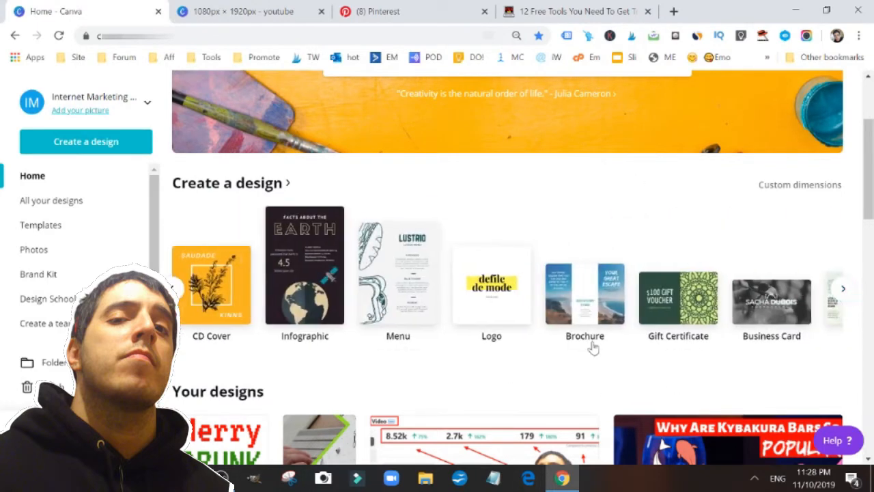
# - Duplicate page 1 of the 1080 × 1920 px youtube design and delete all elements from the copy
pyautogui.click(194, 11)
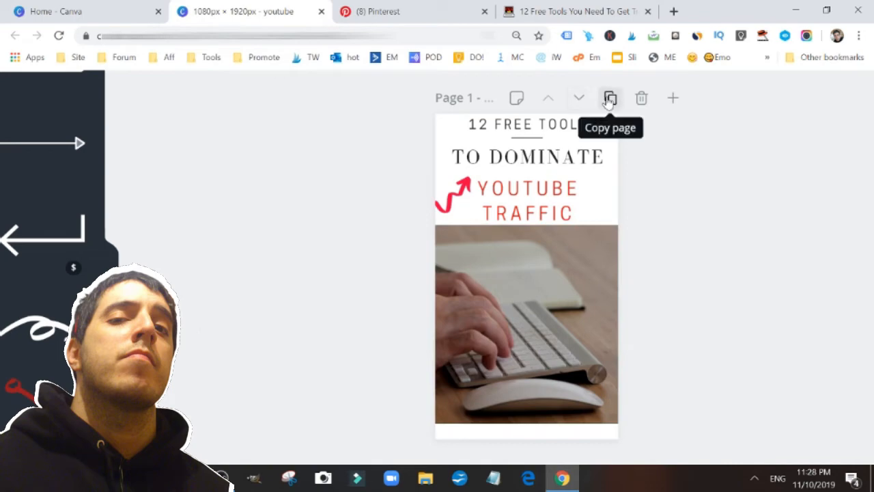
pyautogui.click(610, 100)
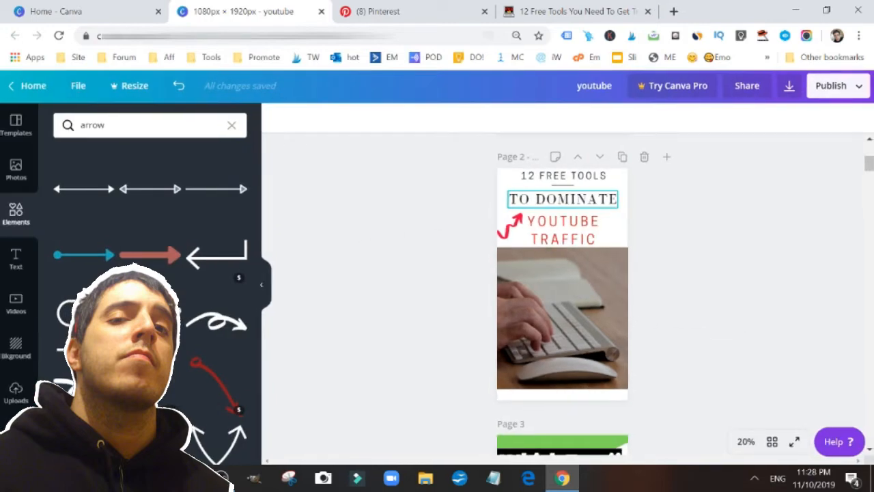
pyautogui.click(546, 311)
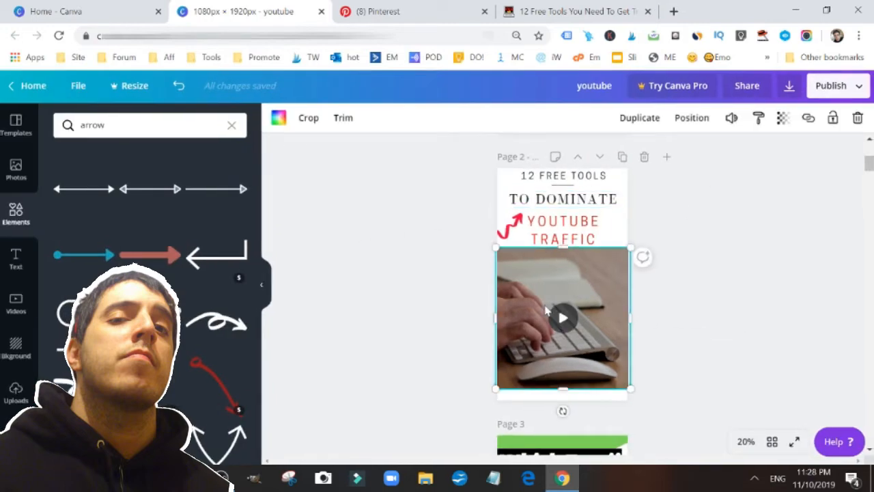
pyautogui.press('Delete')
pyautogui.moveTo(599, 265); pyautogui.dragTo(497, 163)
pyautogui.press('Delete')
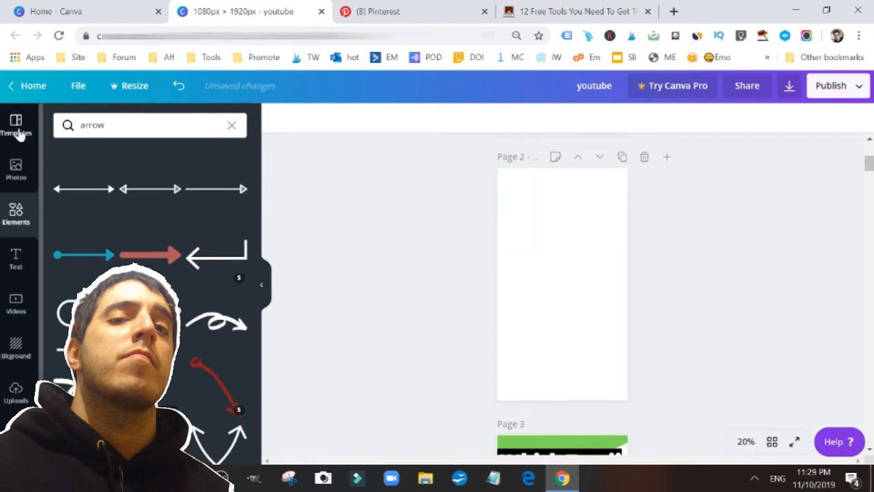
# - Browse the templates and apply the "Elsewhere" template to the empty page 2
pyautogui.click(17, 127)
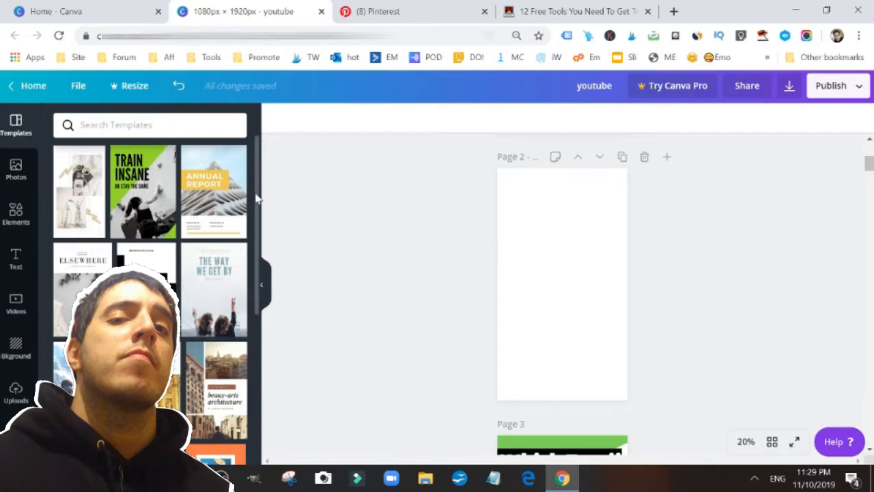
pyautogui.scroll(-10, 256, 198)
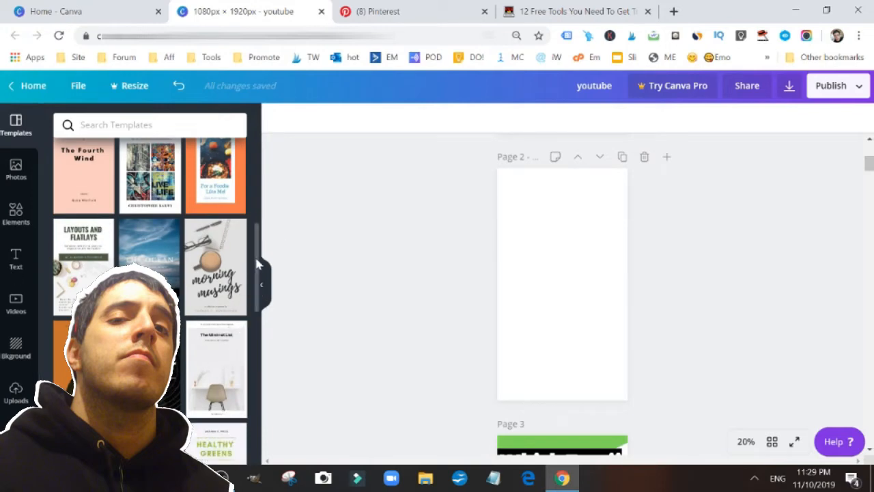
pyautogui.moveTo(256, 260); pyautogui.dragTo(251, 166)
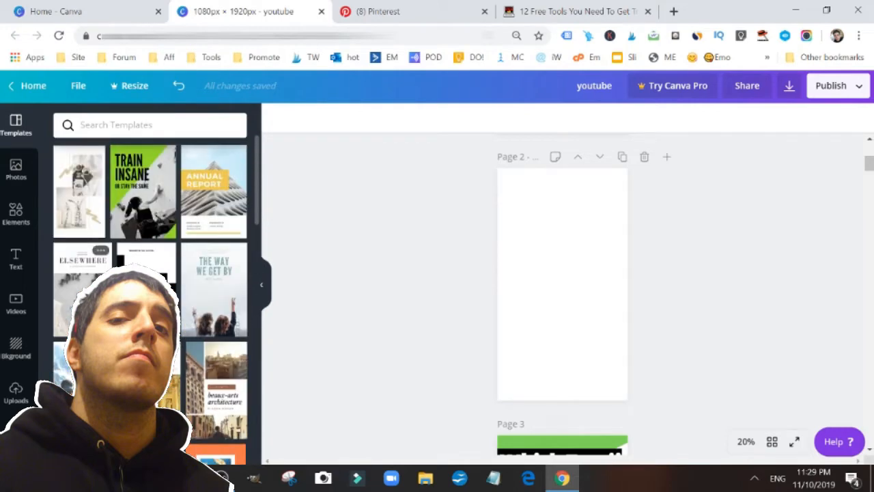
pyautogui.click(82, 266)
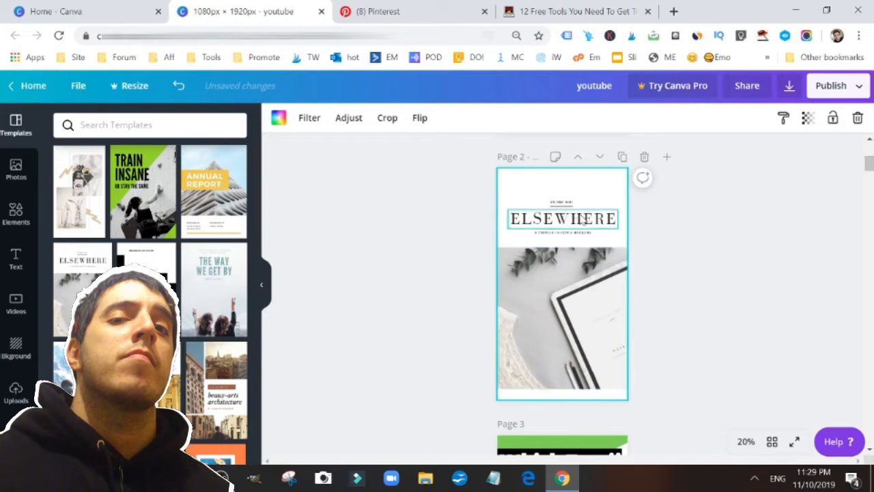
# - Set the "Volume Nine" text on page 2 to font size 88 and move it to the page's upper edge
pyautogui.click(563, 204)
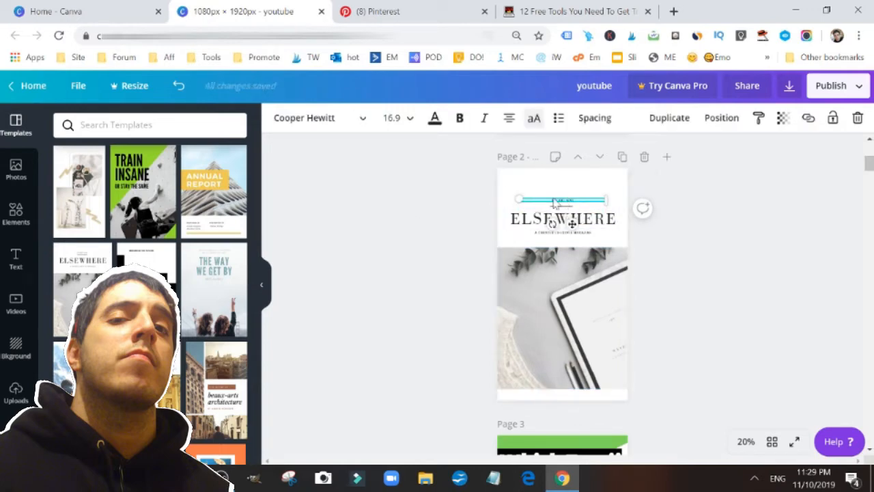
pyautogui.click(402, 121)
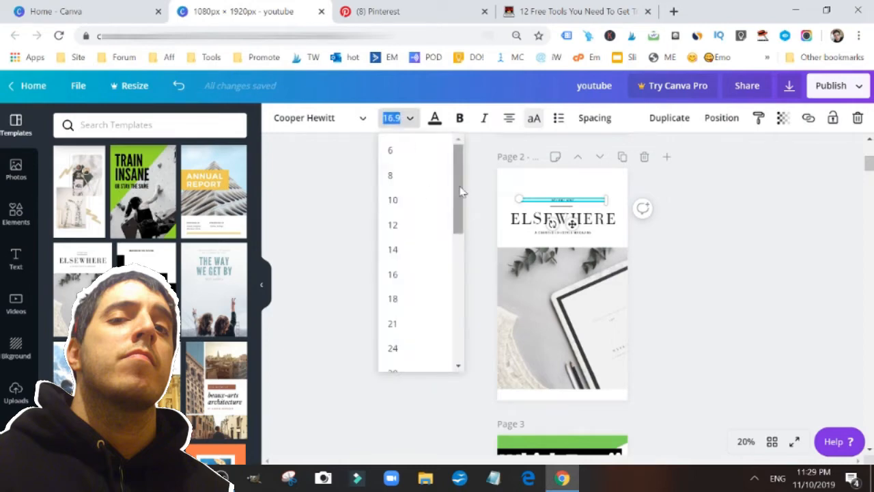
pyautogui.moveTo(461, 191); pyautogui.dragTo(460, 300)
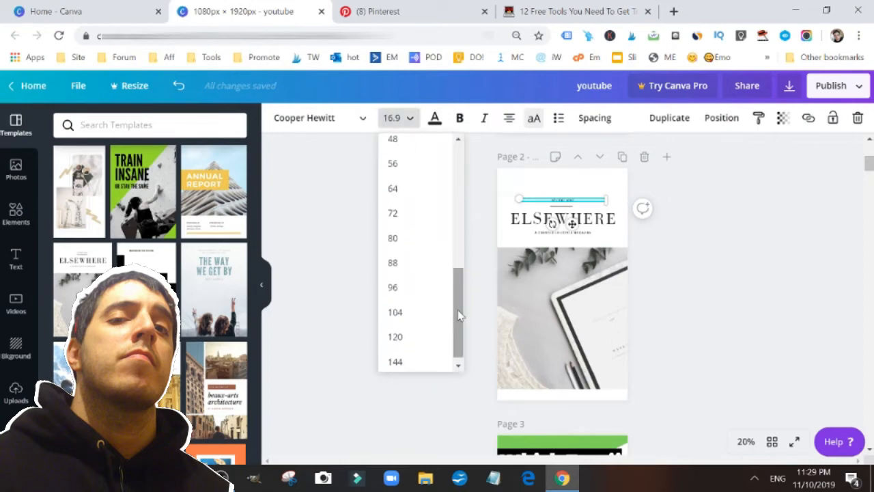
pyautogui.click(414, 269)
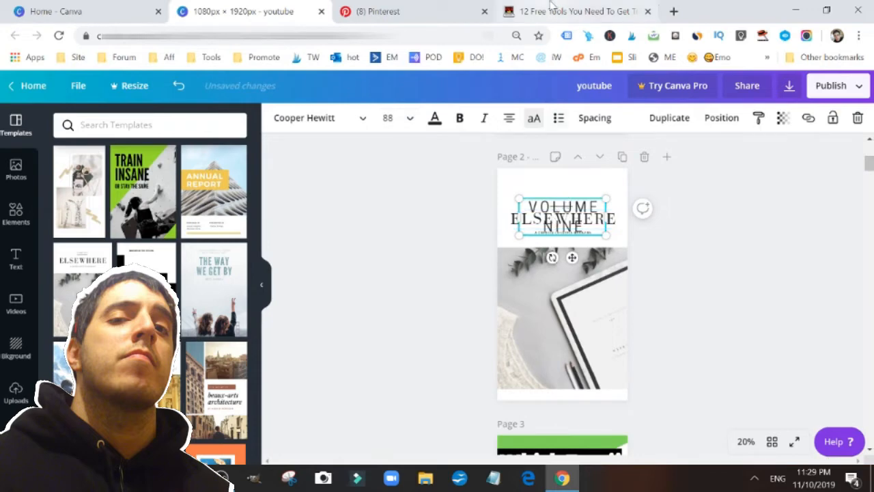
pyautogui.click(384, 6)
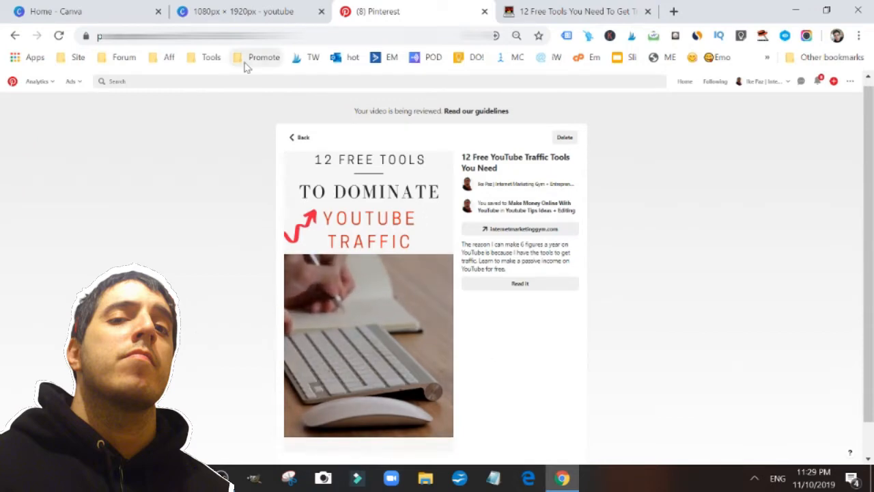
pyautogui.click(257, 9)
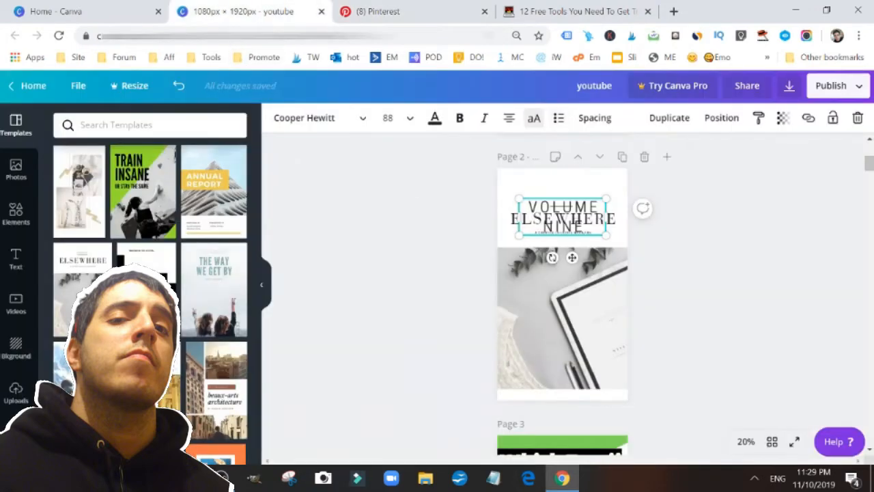
pyautogui.moveTo(559, 203); pyautogui.dragTo(558, 176)
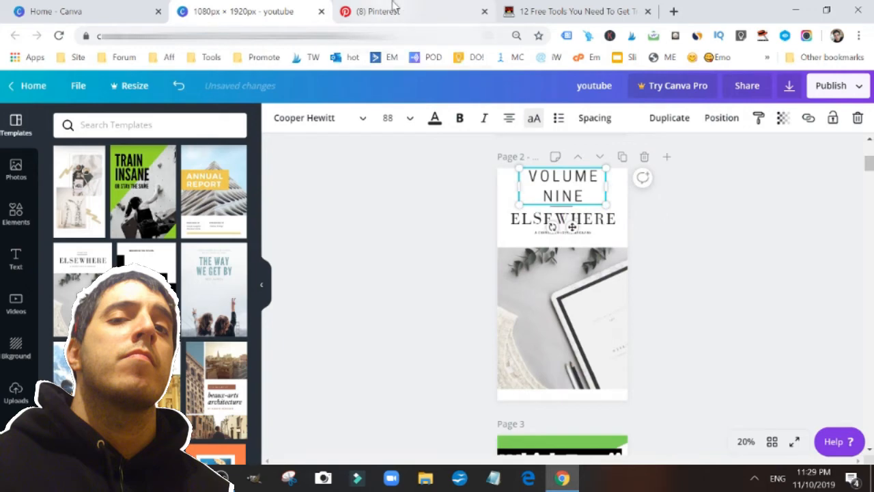
# - Check the wording on the Pinterest pin and replace the "Volume Nine" text on page 2 with "12 FREE TOOLS"
pyautogui.click(391, 10)
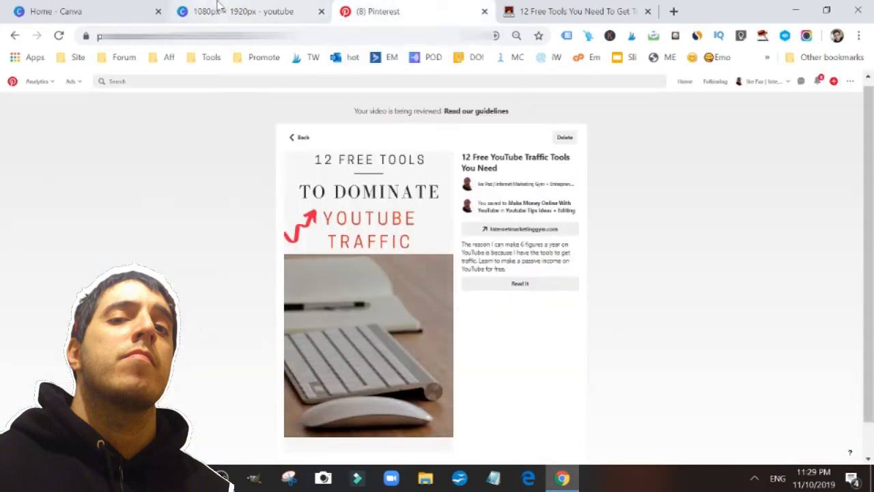
pyautogui.click(243, 11)
pyautogui.doubleClick(564, 196)
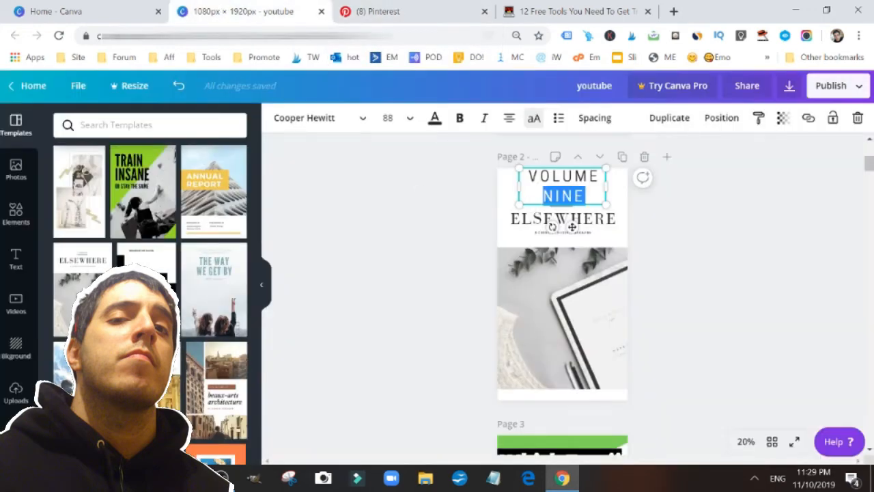
pyautogui.press('BackSpace')
pyautogui.press('BackSpace')
pyautogui.press('BackSpace')
pyautogui.press('BackSpace')
pyautogui.press('BackSpace')
pyautogui.press('BackSpace')
pyautogui.press('BackSpace')
pyautogui.press('BackSpace')
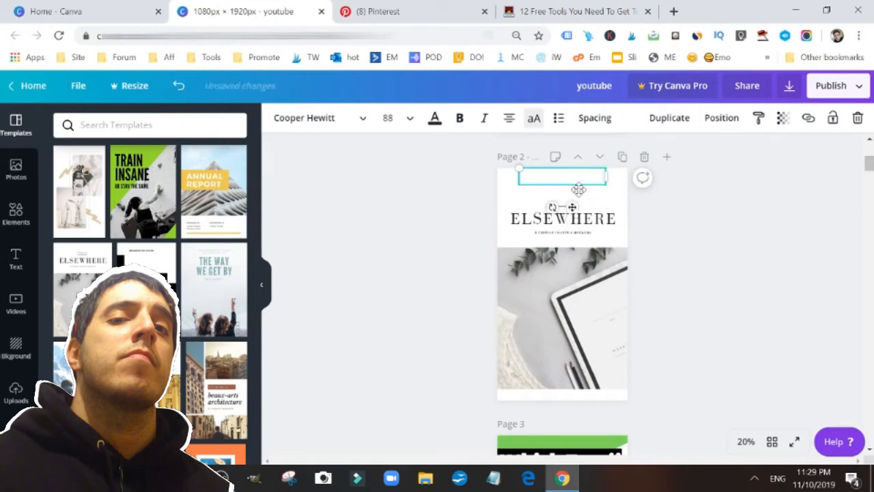
pyautogui.write('12 FREE TOOLS')
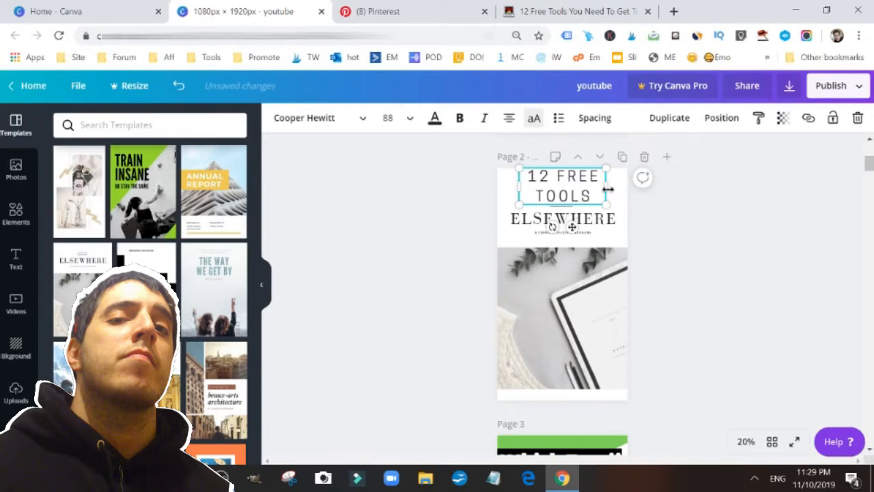
# - Widen the "12 FREE TOOLS" text box to the full page width and set its font size to 72
pyautogui.moveTo(623, 189); pyautogui.dragTo(628, 187)
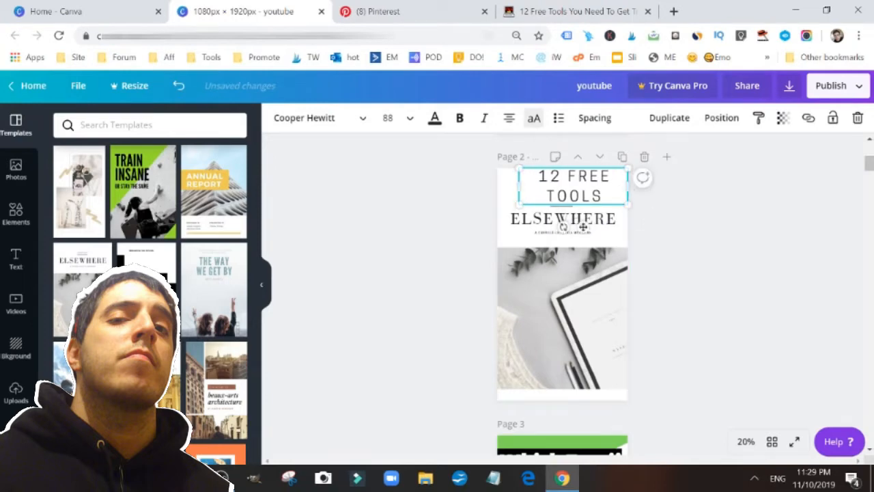
pyautogui.moveTo(516, 185); pyautogui.dragTo(497, 185)
pyautogui.click(387, 117)
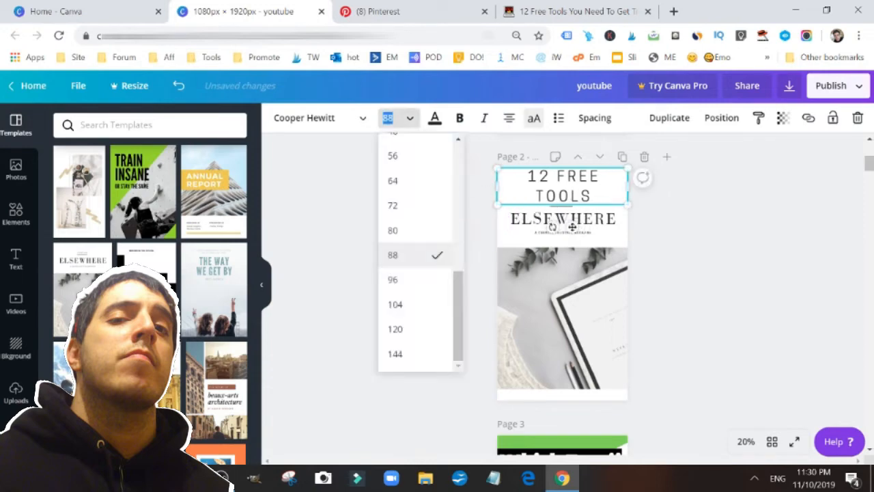
pyautogui.click(397, 205)
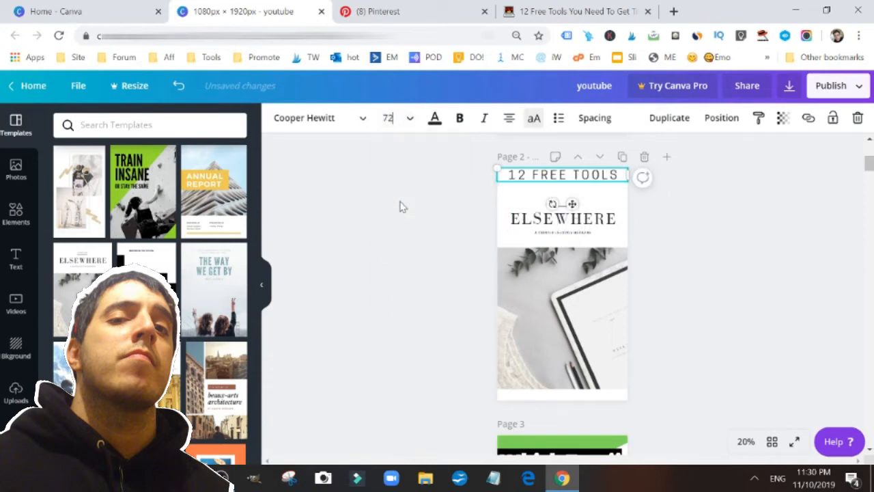
pyautogui.click(431, 202)
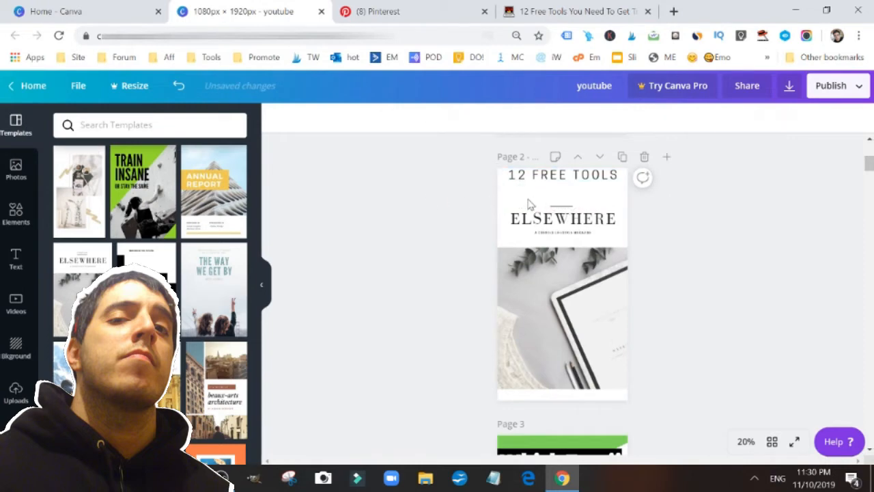
# - Move the short divider line up to just beneath "12 FREE TOOLS" and check the reference pin on Pinterest
pyautogui.click(563, 213)
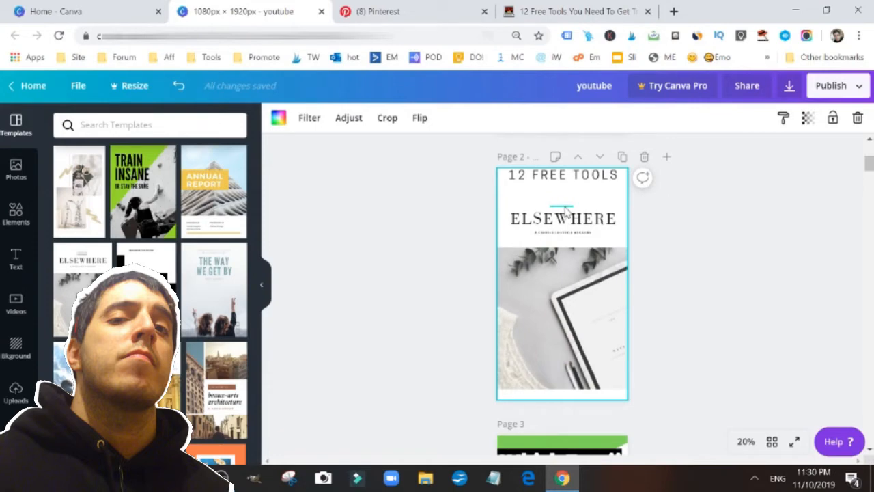
pyautogui.click(564, 207)
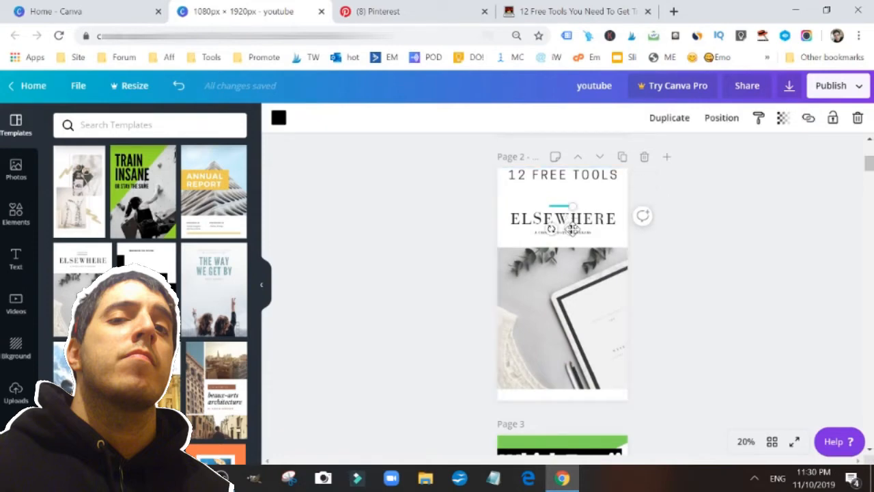
pyautogui.moveTo(572, 229); pyautogui.dragTo(572, 209)
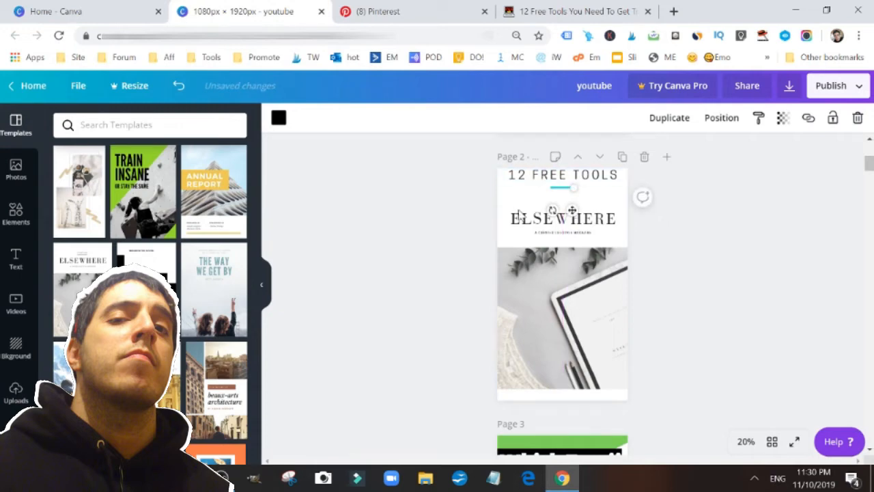
pyautogui.click(448, 9)
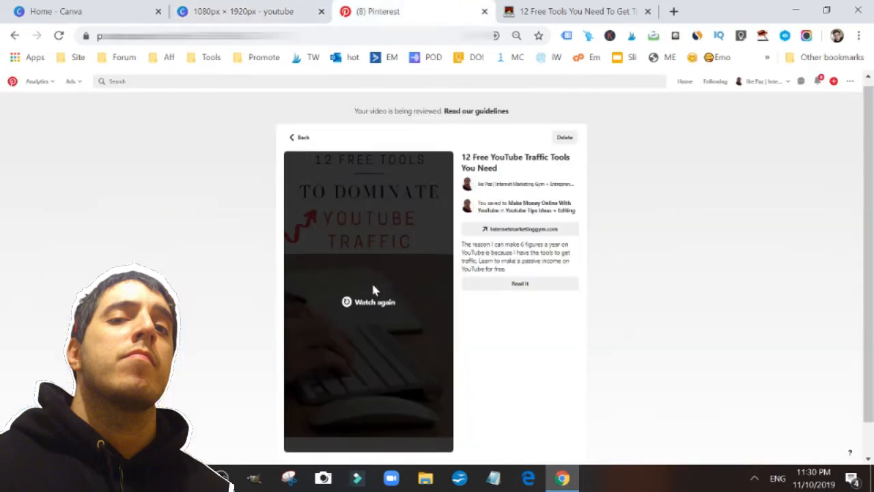
# - Replay the Pinterest pin to check its wording, then replace the "ELSEWHERE" heading on page 2 in Canva with "TO DOMINATE"
pyautogui.click(370, 305)
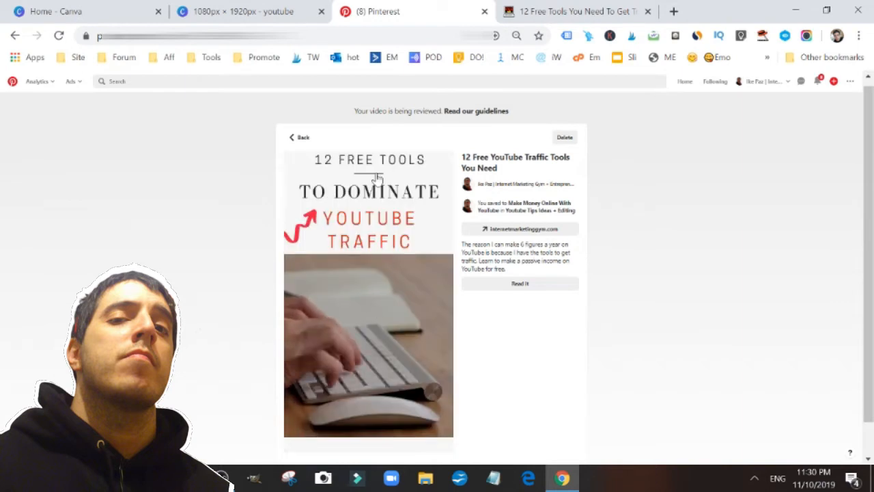
pyautogui.click(246, 11)
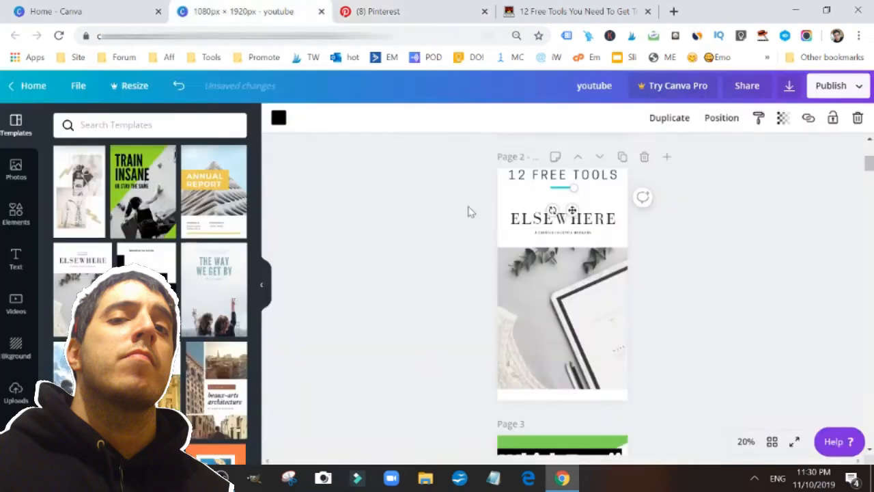
pyautogui.doubleClick(537, 217)
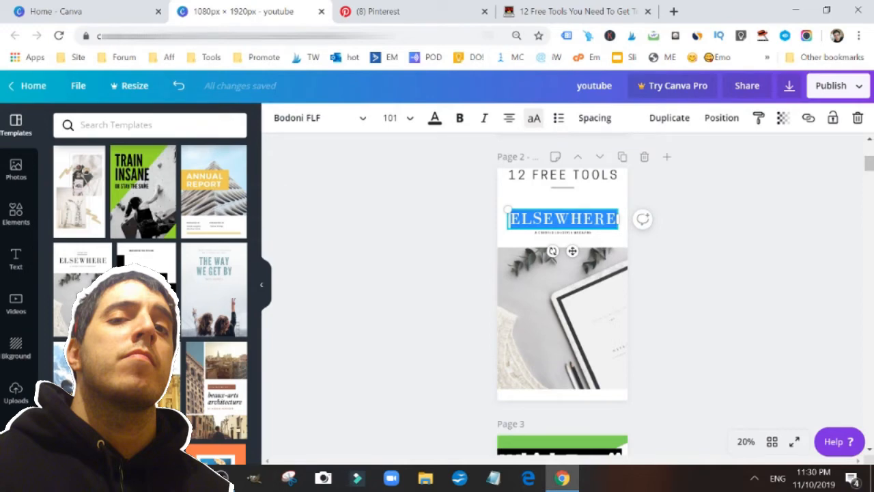
pyautogui.write('T')
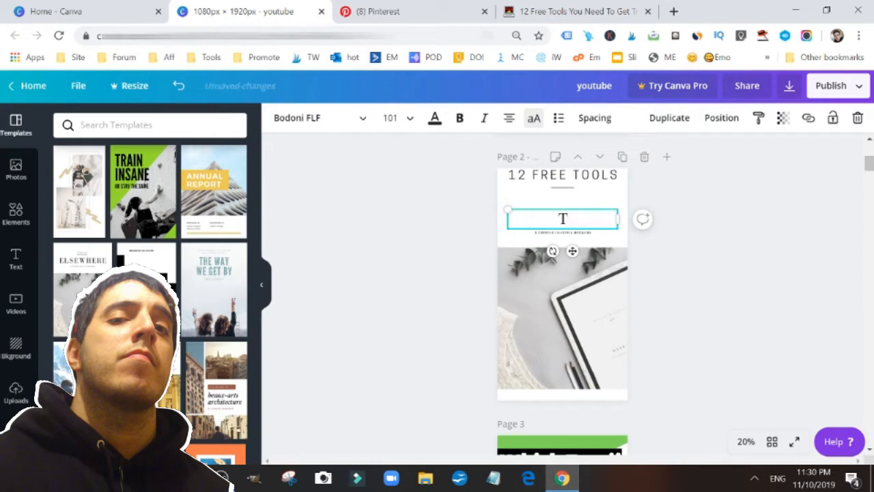
pyautogui.write('O DOMIN')
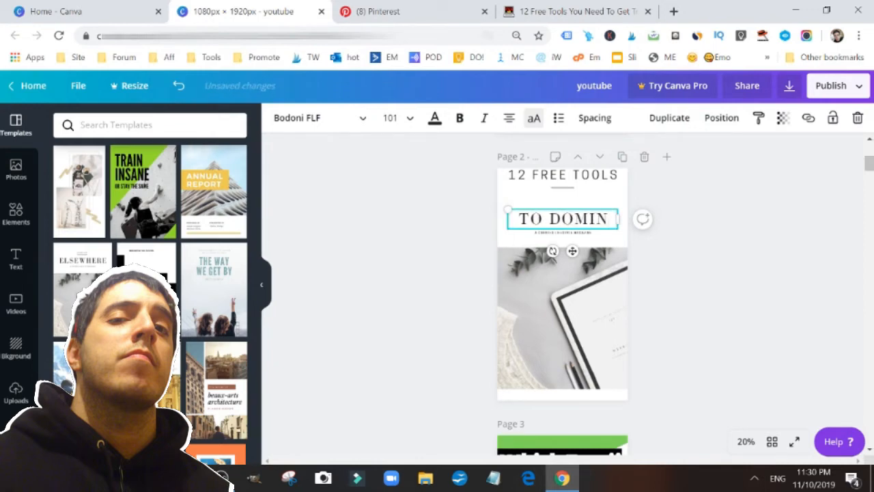
pyautogui.write('ATE')
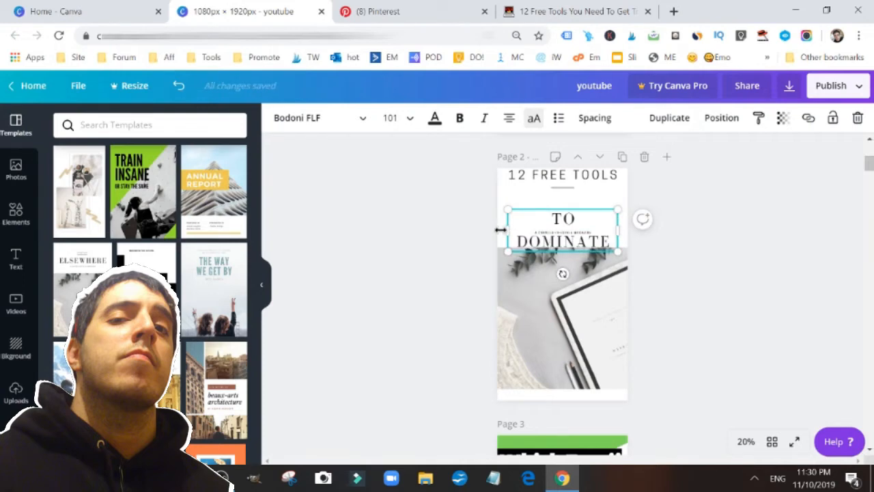
# - Widen the "TO DOMINATE" text box to the full page width and move it up beneath the short divider line
pyautogui.moveTo(500, 230); pyautogui.dragTo(496, 231)
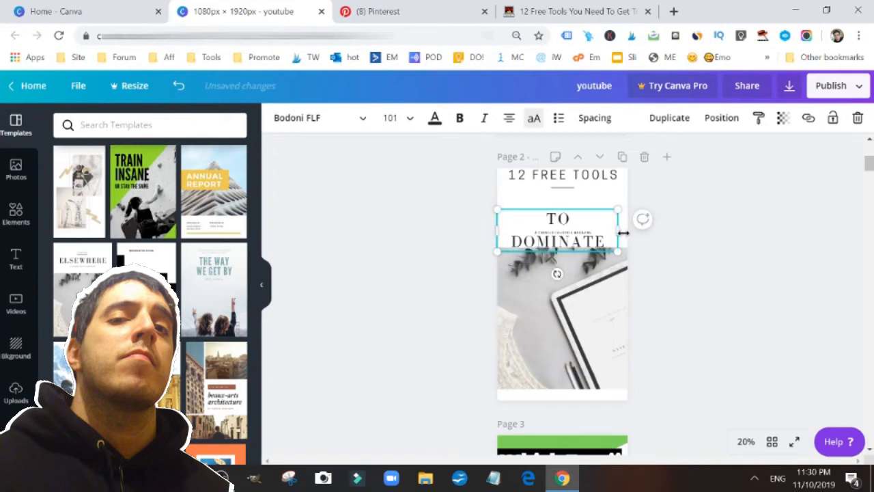
pyautogui.moveTo(622, 233); pyautogui.dragTo(635, 233)
pyautogui.moveTo(580, 205); pyautogui.dragTo(580, 192)
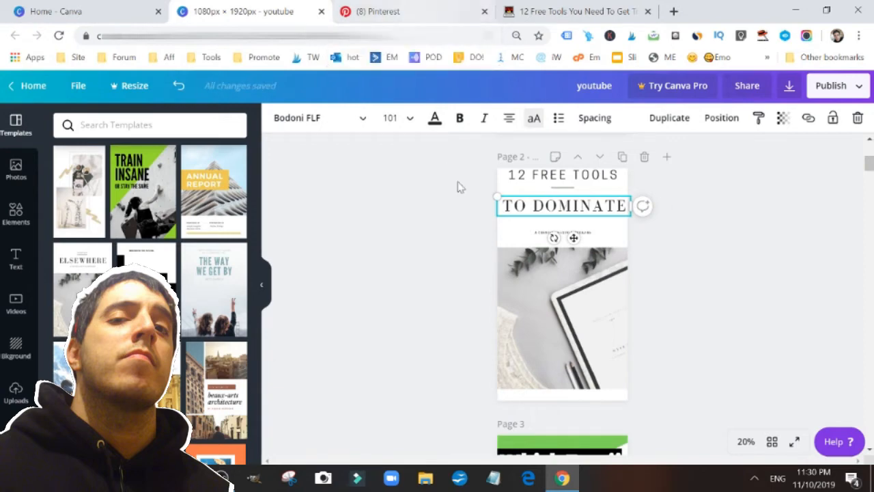
pyautogui.moveTo(558, 194); pyautogui.dragTo(553, 192)
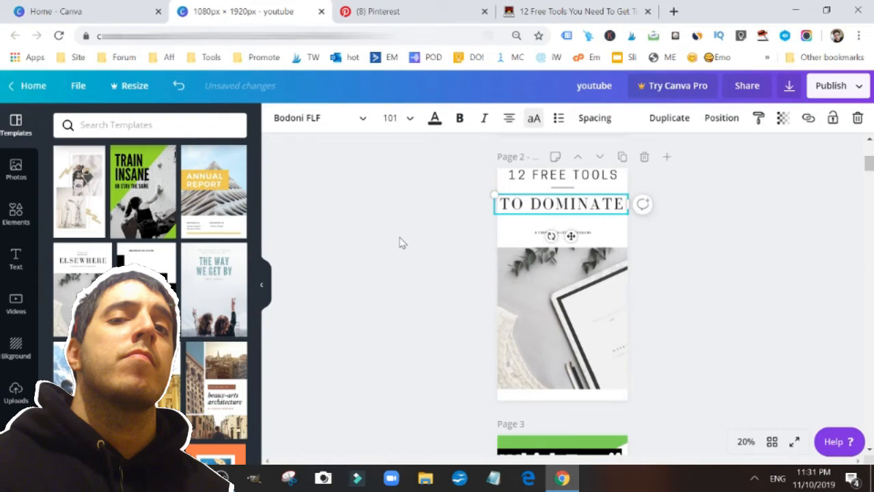
# - Replace the tiny subtitle text above the photo on page 2 with "YOUTUBE TRAFFIC"
pyautogui.doubleClick(539, 235)
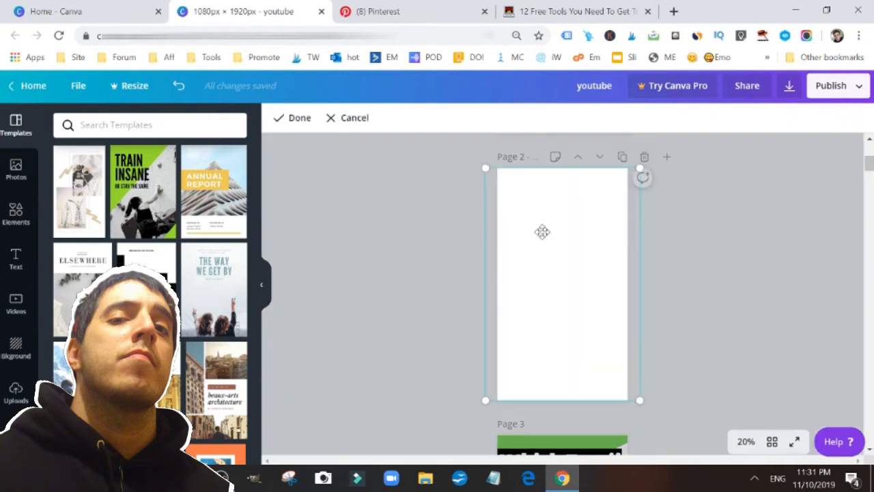
pyautogui.click(376, 217)
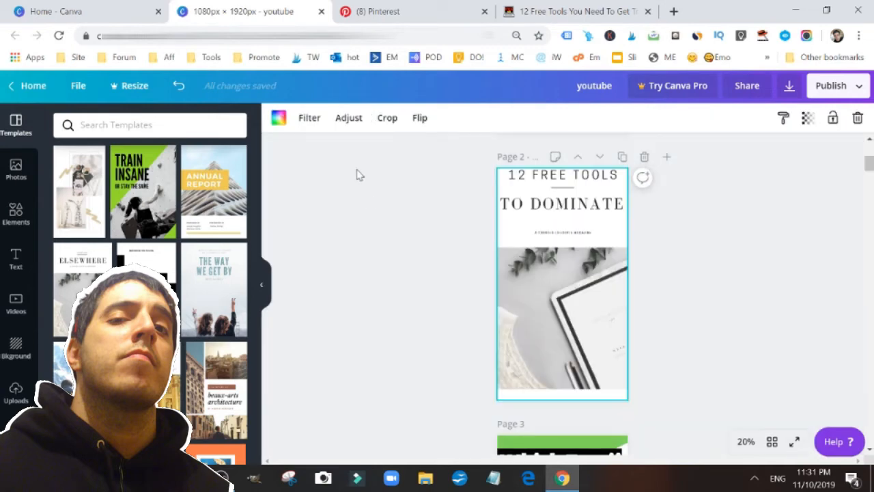
pyautogui.click(566, 233)
pyautogui.click(566, 233)
pyautogui.click(573, 233)
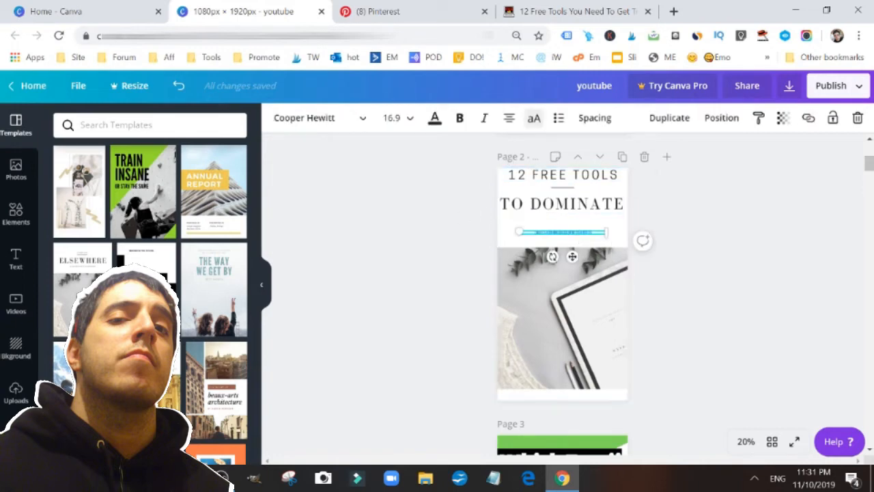
pyautogui.doubleClick(563, 232)
# - Set the font size of the "YOUTUBE TRAFFIC" text to 80
pyautogui.click(395, 118)
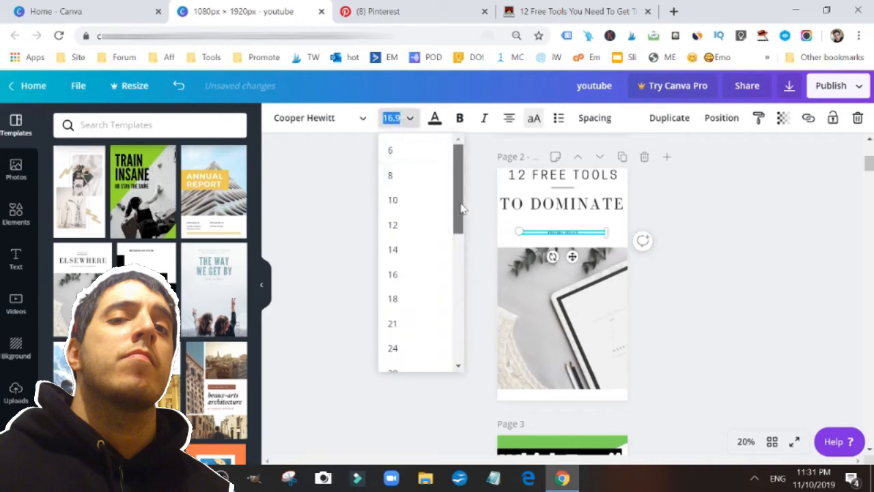
pyautogui.moveTo(462, 208); pyautogui.dragTo(456, 277)
pyautogui.click(392, 305)
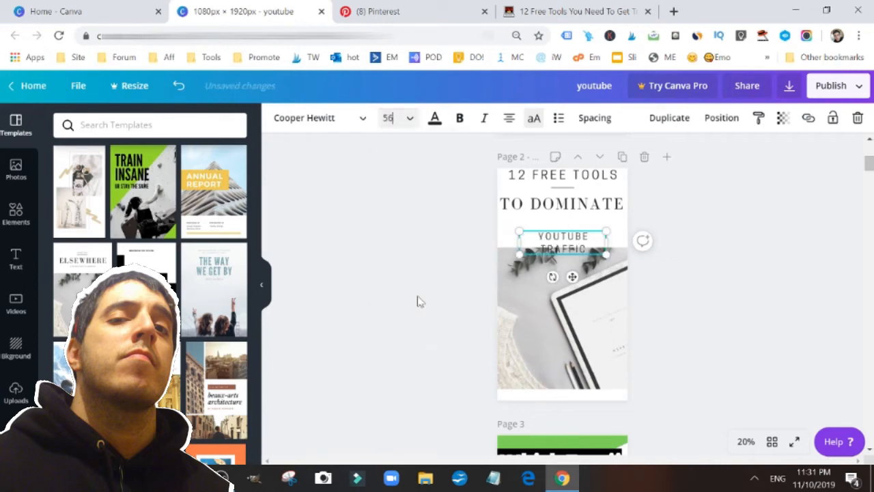
pyautogui.click(410, 123)
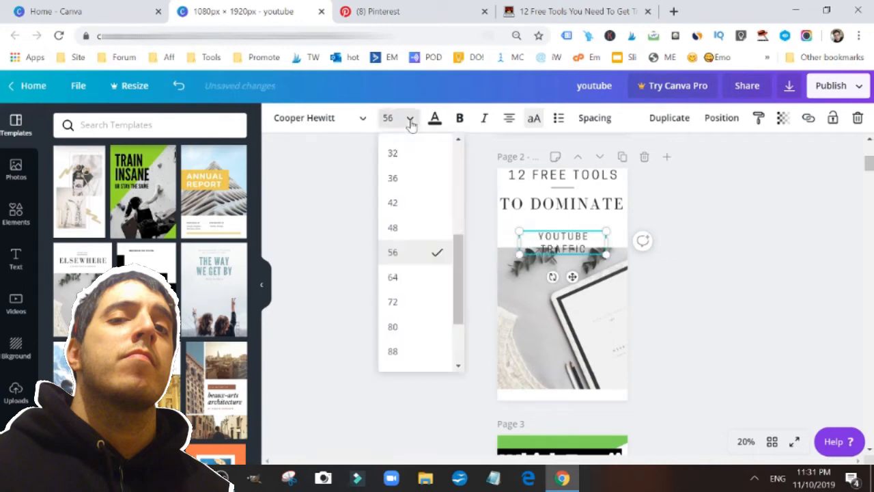
pyautogui.scroll(-2, 405, 288)
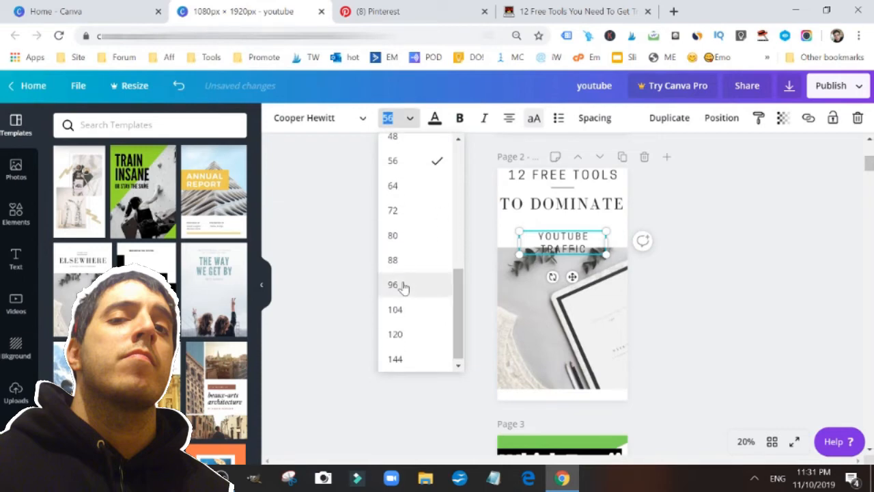
pyautogui.click(411, 236)
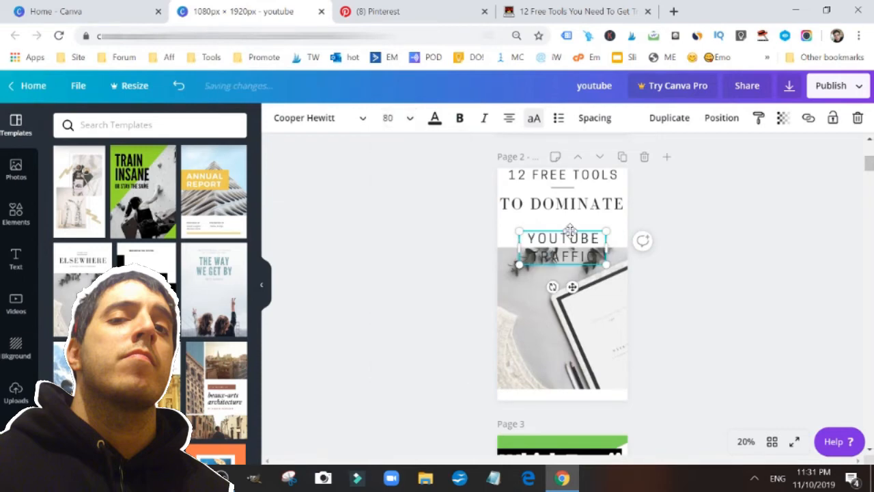
# - Move "YOUTUBE TRAFFIC" up clear of the photo and shift "TO DOMINATE" slightly up, close beneath the divider line
pyautogui.moveTo(571, 226); pyautogui.dragTo(571, 212)
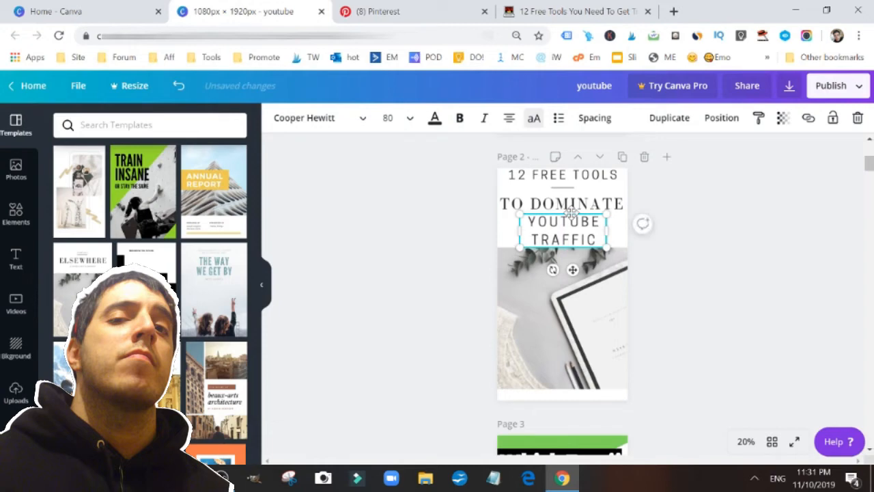
pyautogui.click(574, 206)
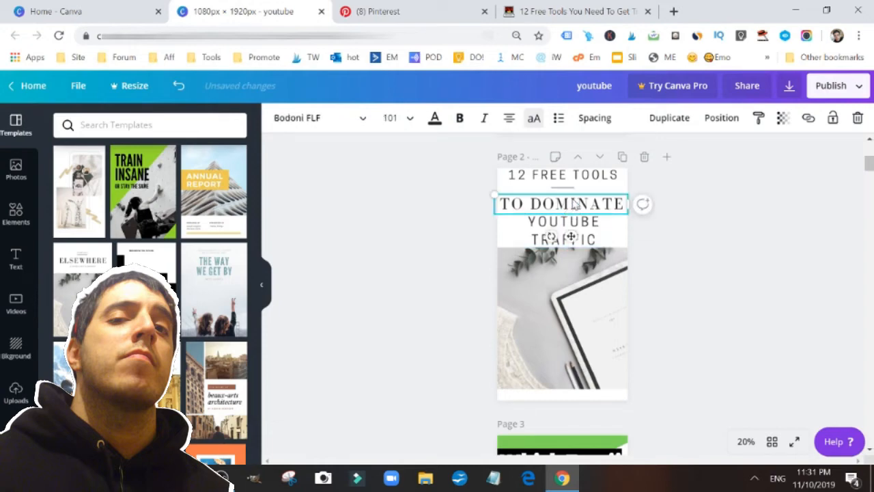
pyautogui.moveTo(574, 203); pyautogui.dragTo(572, 197)
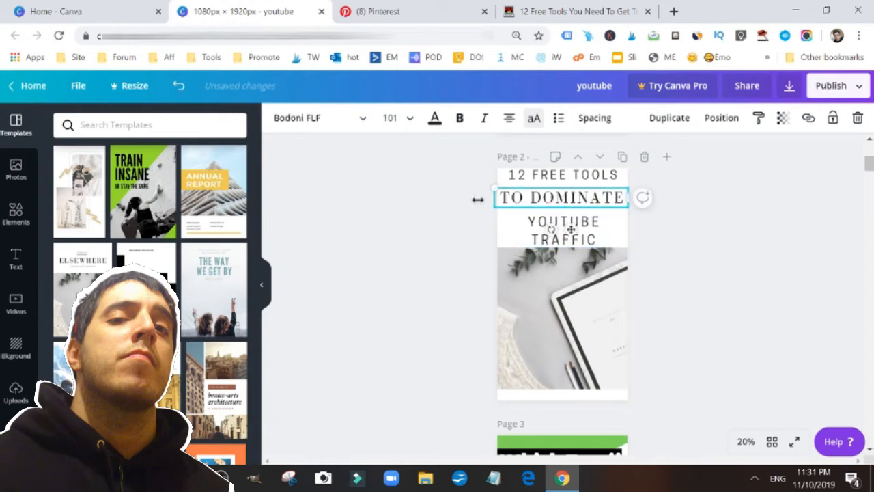
pyautogui.click(480, 205)
# - Colour the "YOUTUBE TRAFFIC" text red and make it bold
pyautogui.click(578, 236)
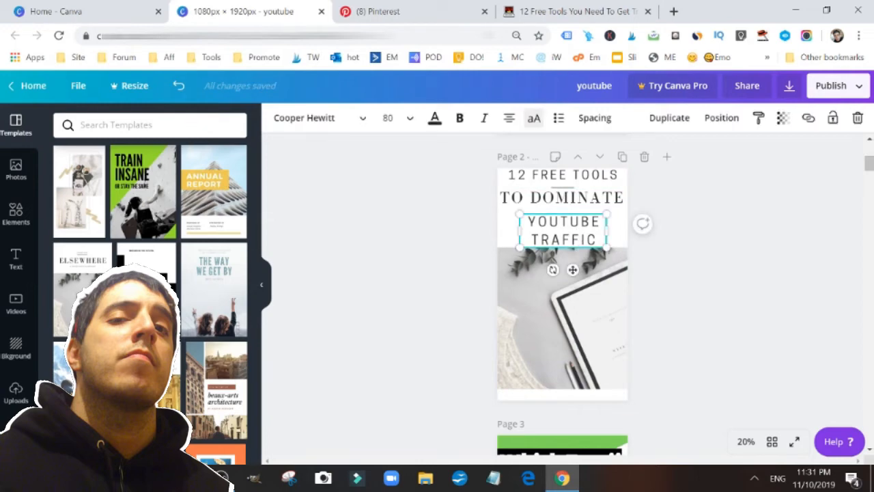
pyautogui.click(578, 235)
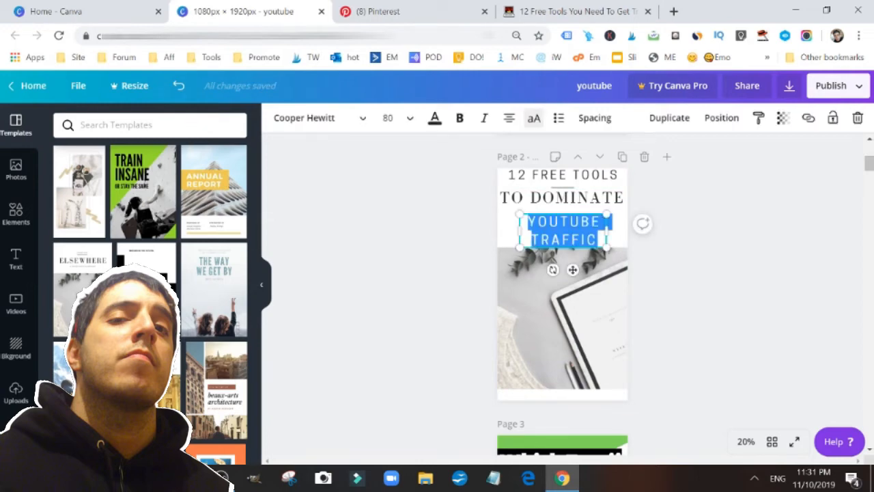
pyautogui.click(435, 120)
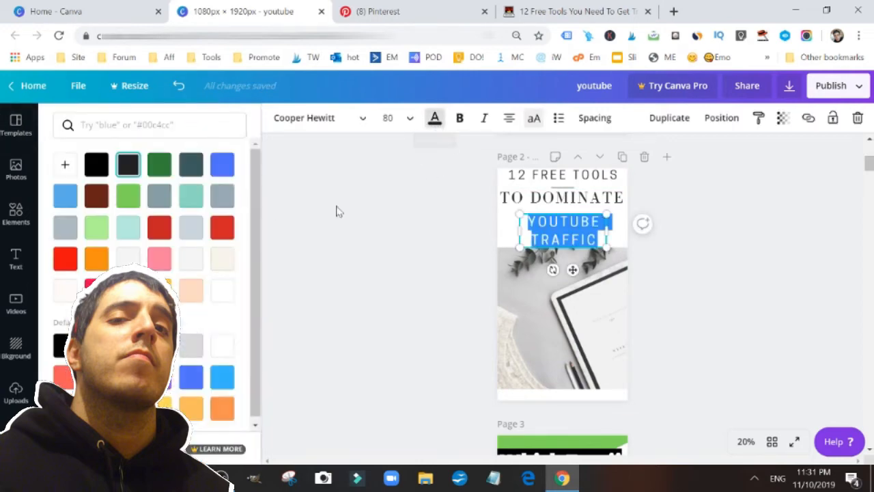
pyautogui.click(63, 262)
pyautogui.click(352, 278)
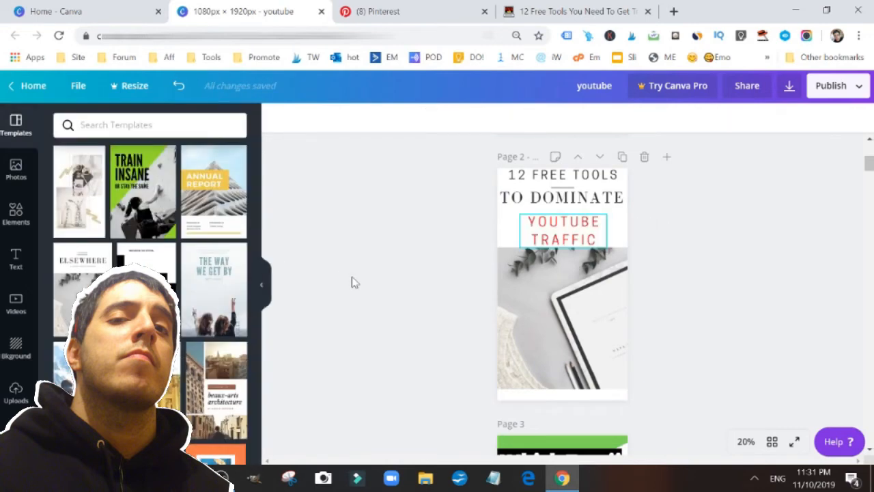
pyautogui.doubleClick(585, 224)
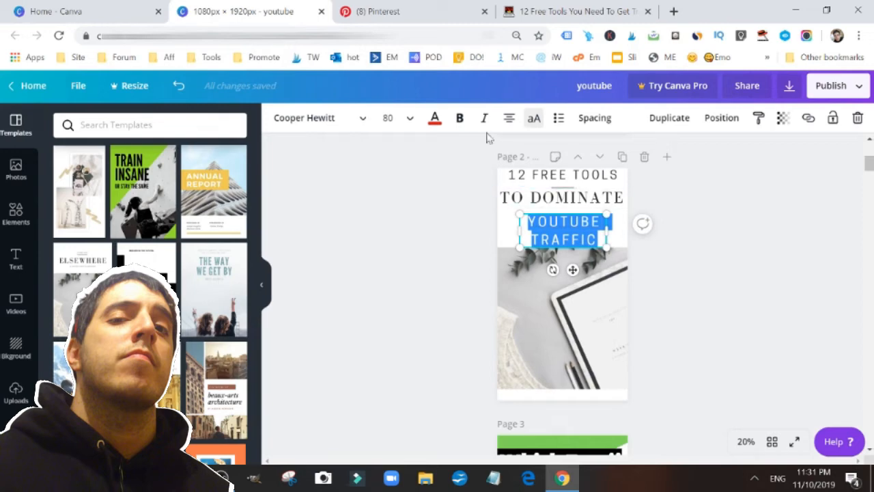
pyautogui.click(459, 121)
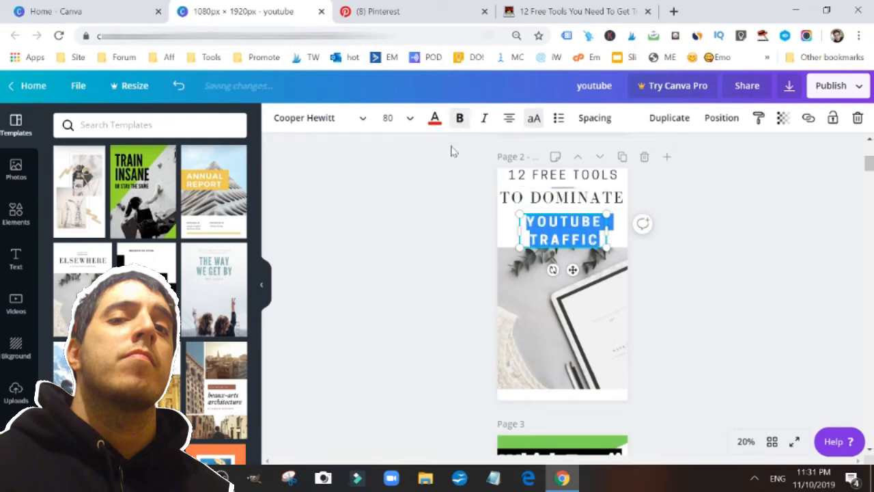
pyautogui.click(440, 202)
# - Move the photo on page 2 down slightly to leave a gap beneath "YOUTUBE TRAFFIC"
pyautogui.click(589, 326)
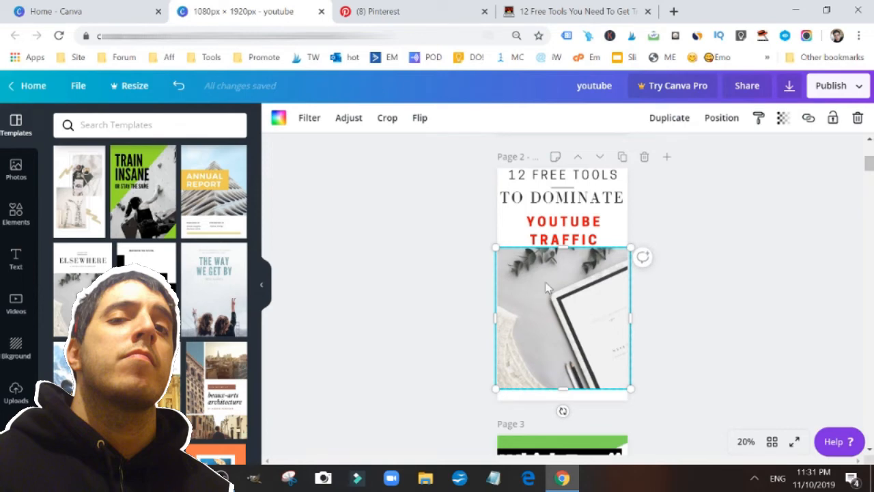
pyautogui.moveTo(544, 292); pyautogui.dragTo(544, 291)
pyautogui.click(424, 291)
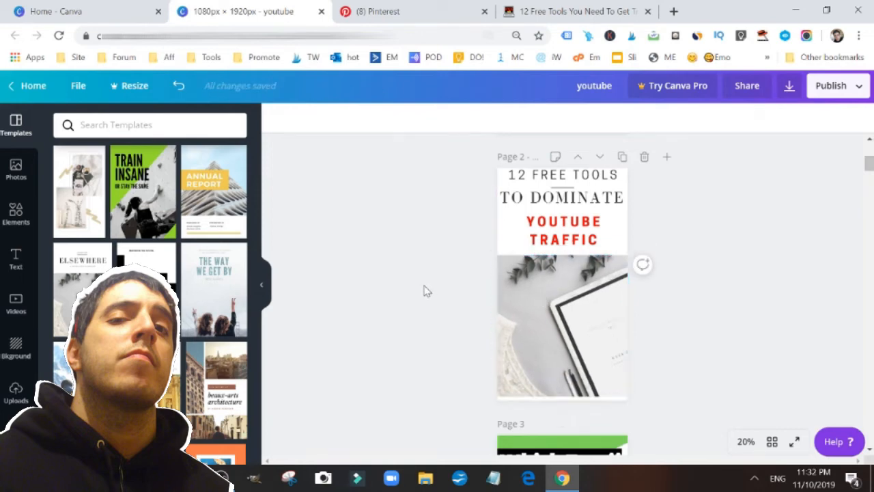
# - Browse the video library to the Business category
pyautogui.click(14, 306)
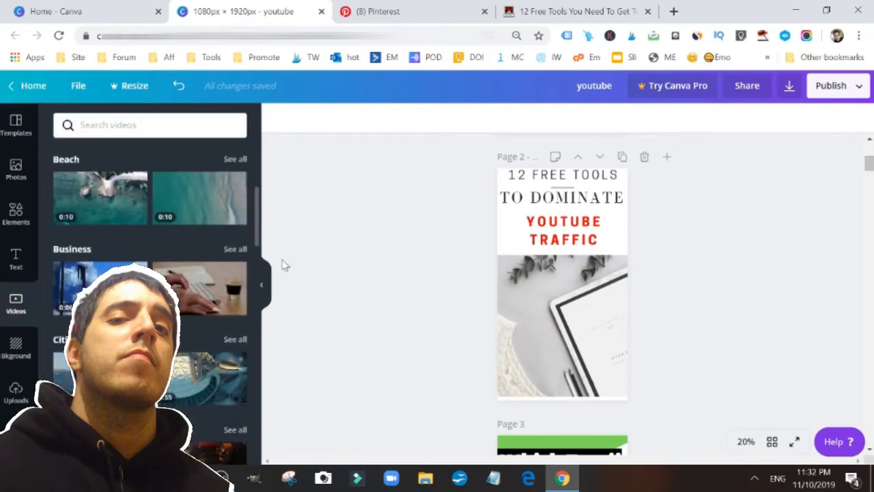
pyautogui.moveTo(257, 217); pyautogui.dragTo(257, 229)
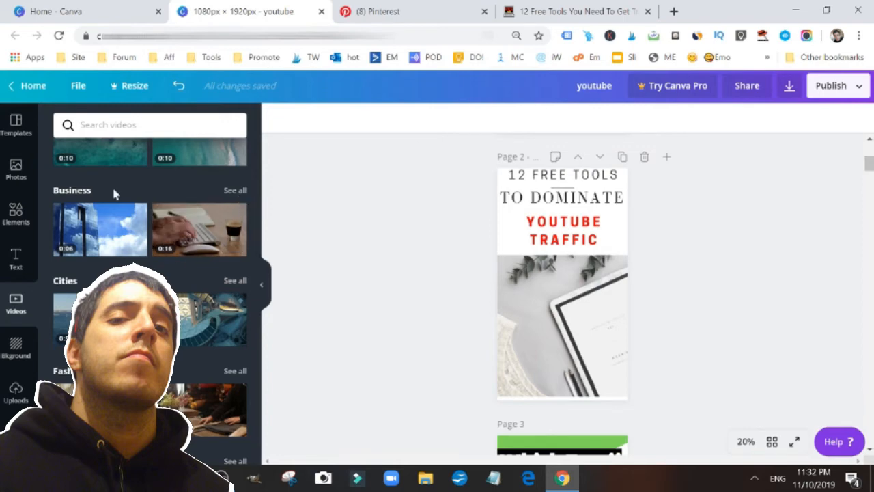
# - Open pixabay.com in a new browser tab, look through its free stock videos, and return to the Canva design
pyautogui.click(672, 11)
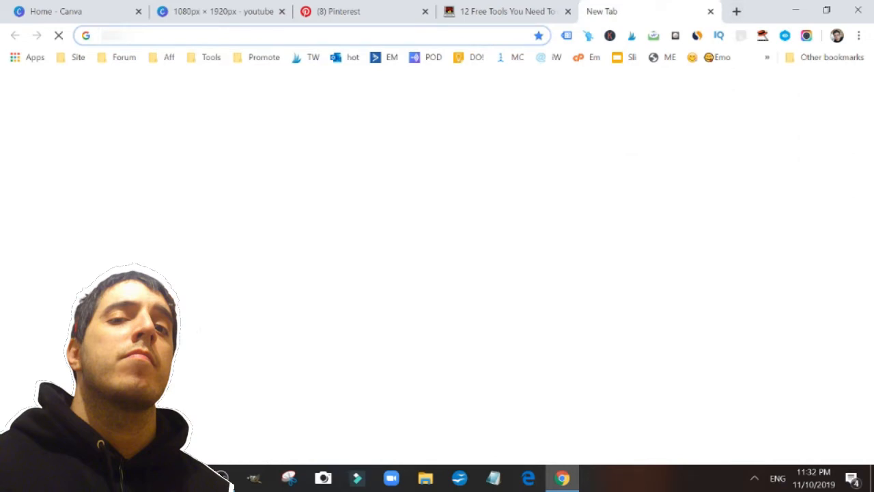
pyautogui.write('pixabay.com')
pyautogui.press('Return')
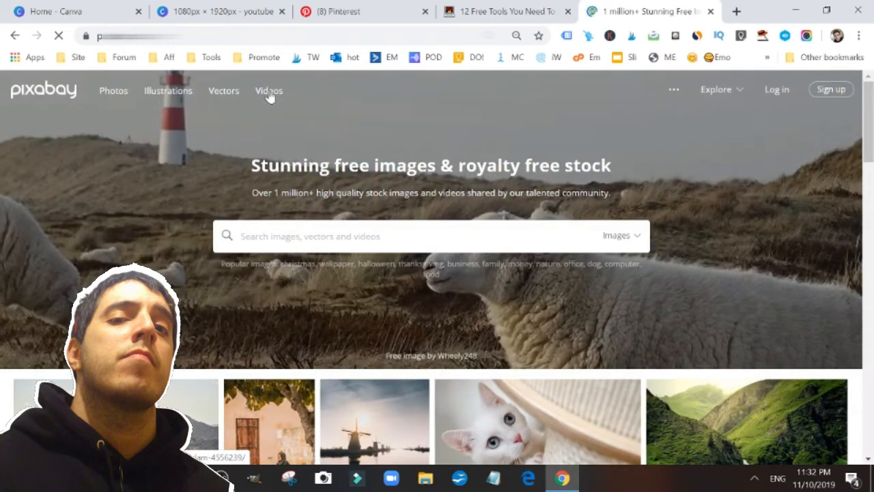
pyautogui.click(268, 92)
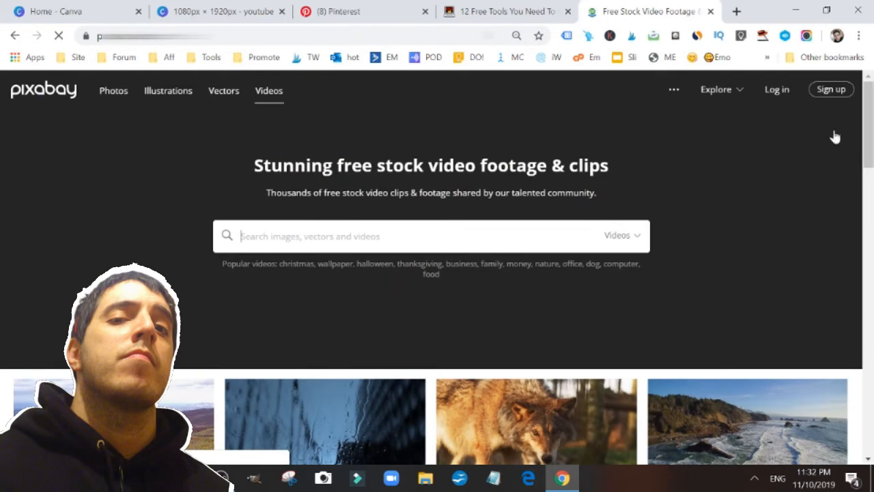
pyautogui.scroll(-3, 835, 136)
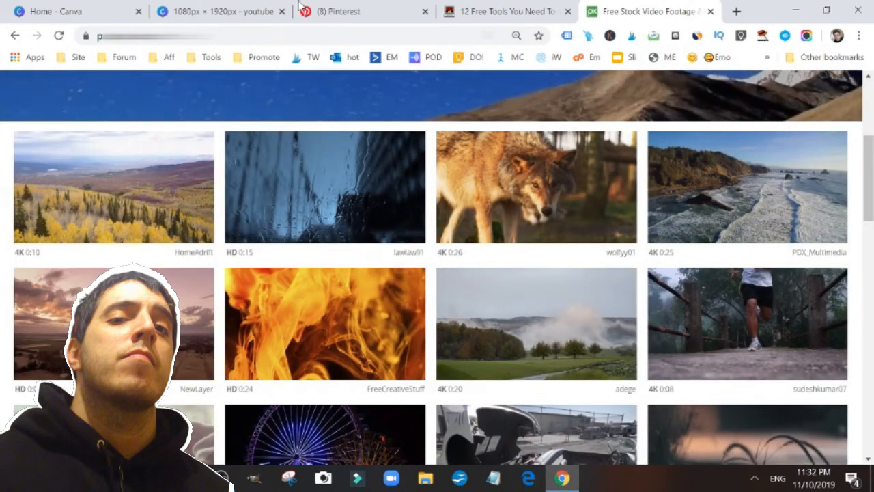
pyautogui.click(232, 9)
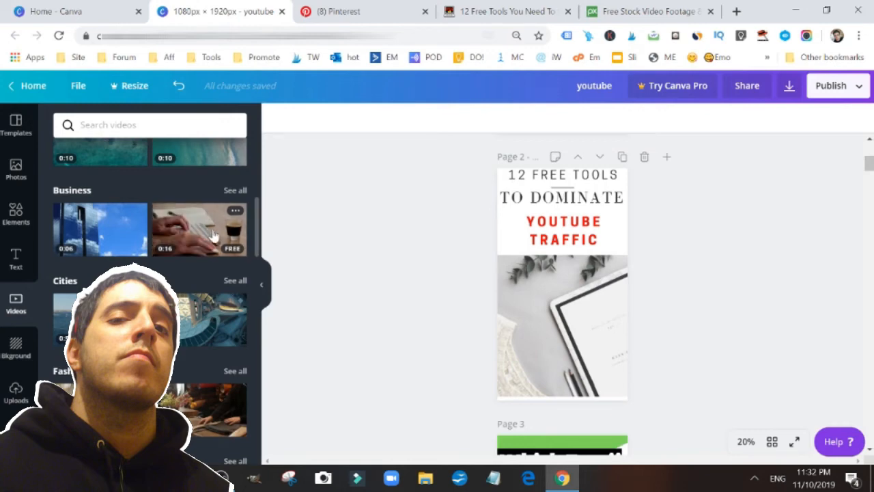
# - Replace the photo on page 2 with the Business video of hands at a keyboard, and move the "TO DOMINATE" text down slightly
pyautogui.moveTo(195, 230); pyautogui.dragTo(560, 314)
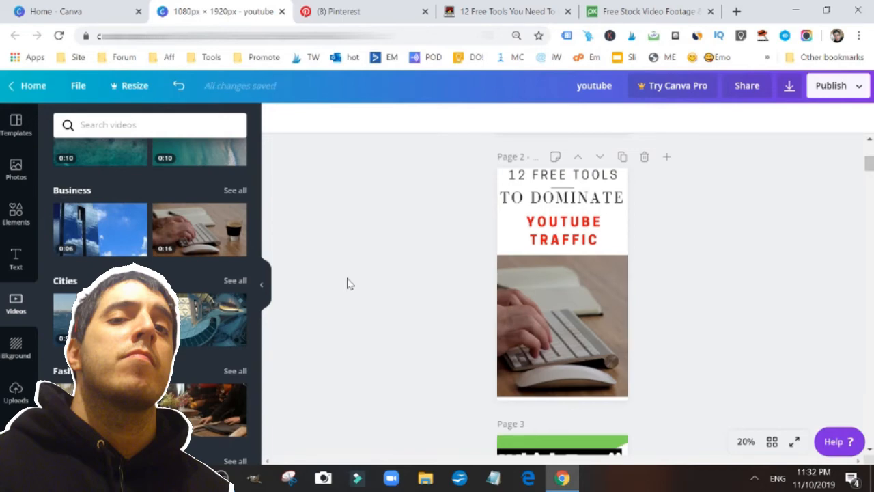
pyautogui.moveTo(594, 199); pyautogui.dragTo(591, 199)
pyautogui.click(404, 272)
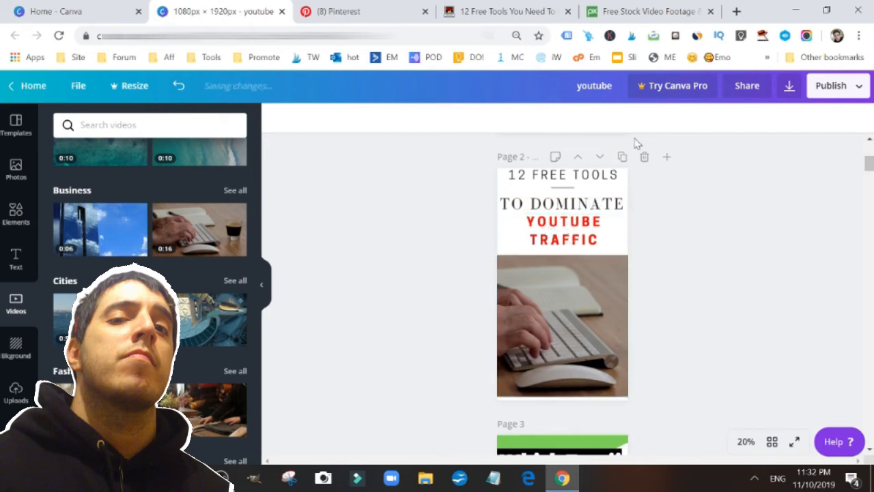
# - Review the design's full list of publishing options and the download file types, keep Video (MP4), and close the download settings without downloading
pyautogui.click(848, 89)
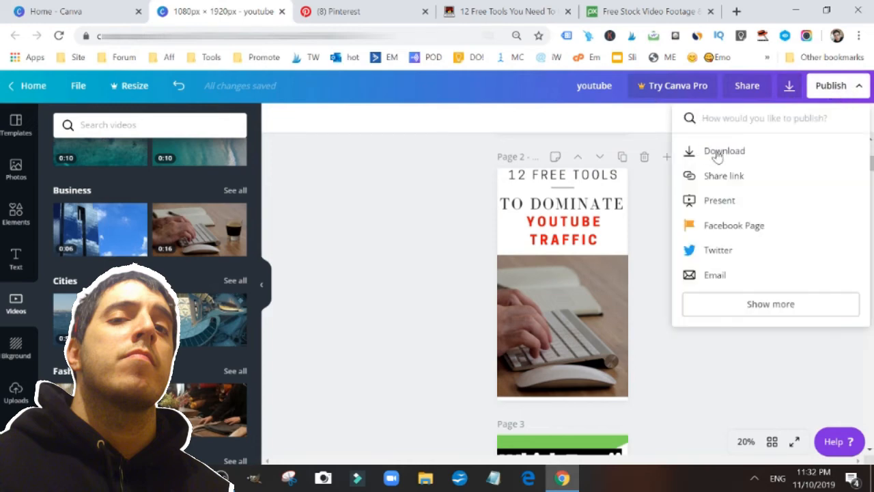
pyautogui.click(776, 310)
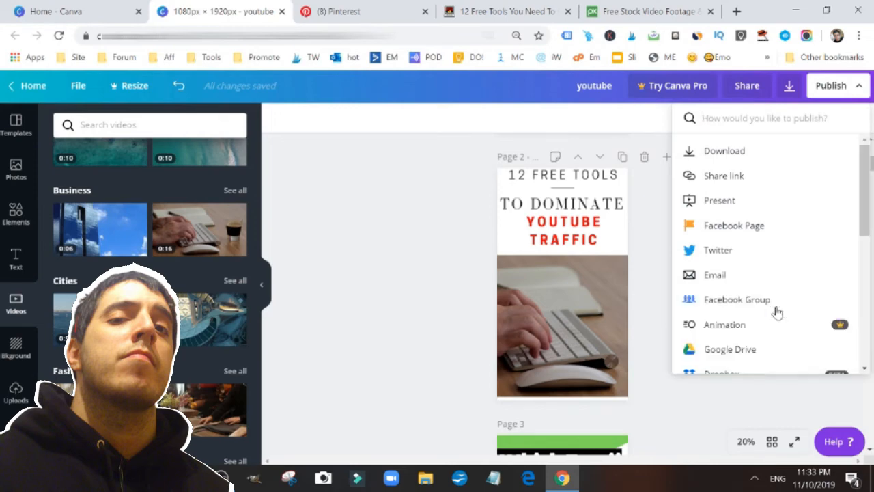
pyautogui.click(734, 157)
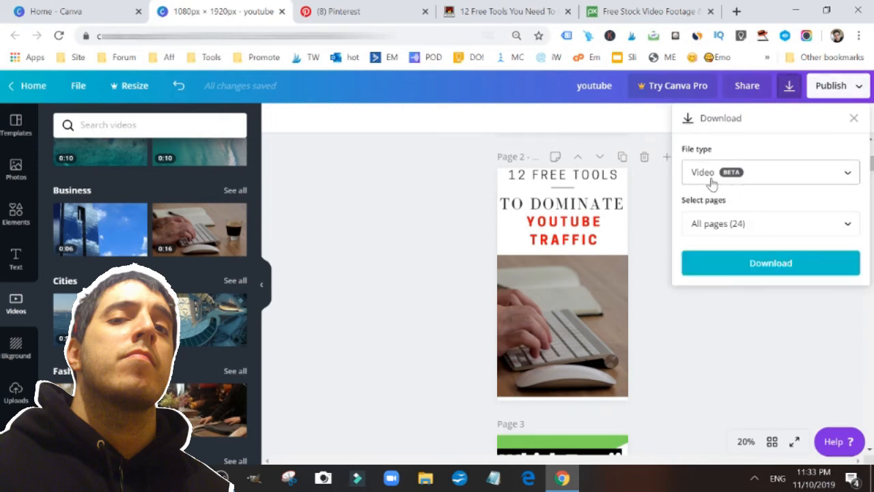
pyautogui.click(732, 176)
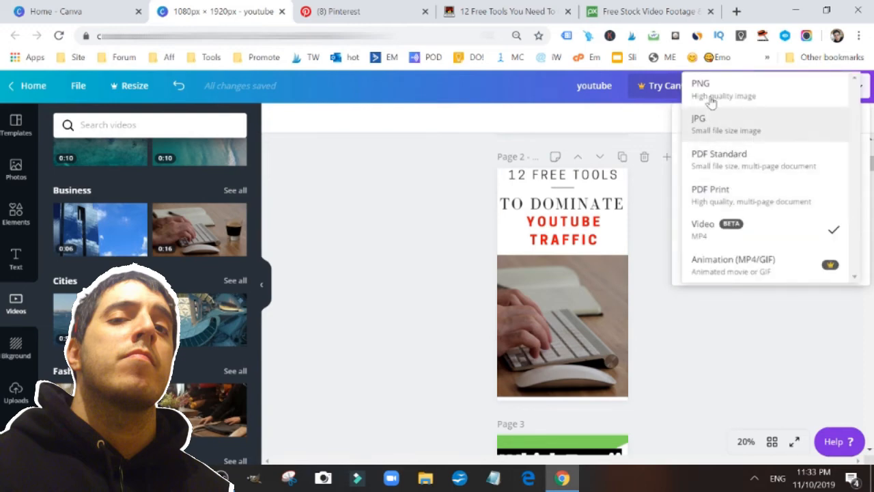
pyautogui.click(722, 238)
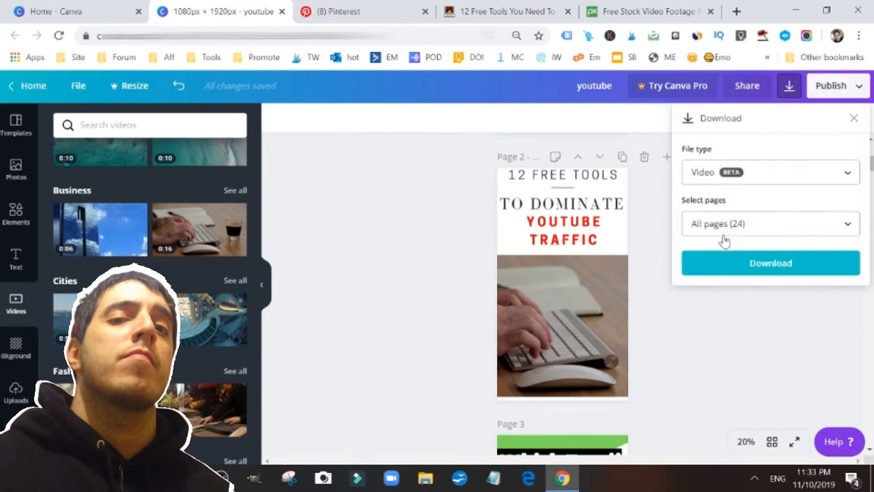
pyautogui.click(400, 192)
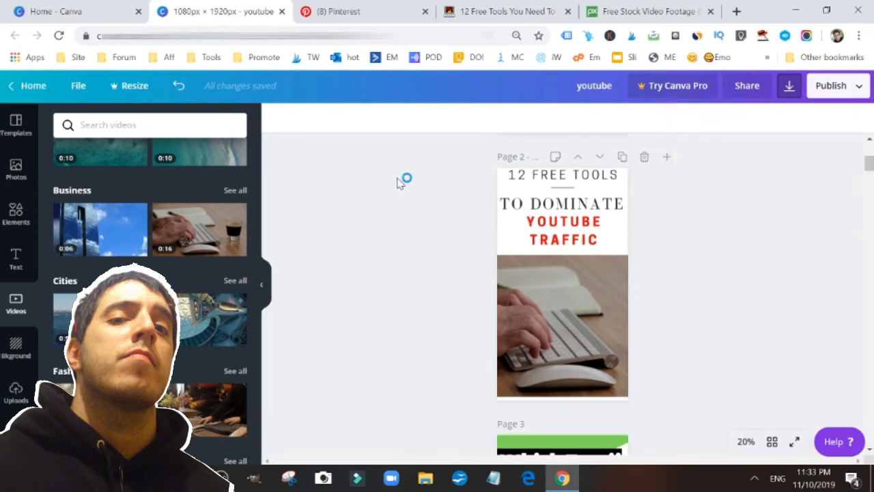
# - View the finished video pin on Pinterest, and look through the tool list on the "12 Free Tools You Need" landing page
pyautogui.click(391, 8)
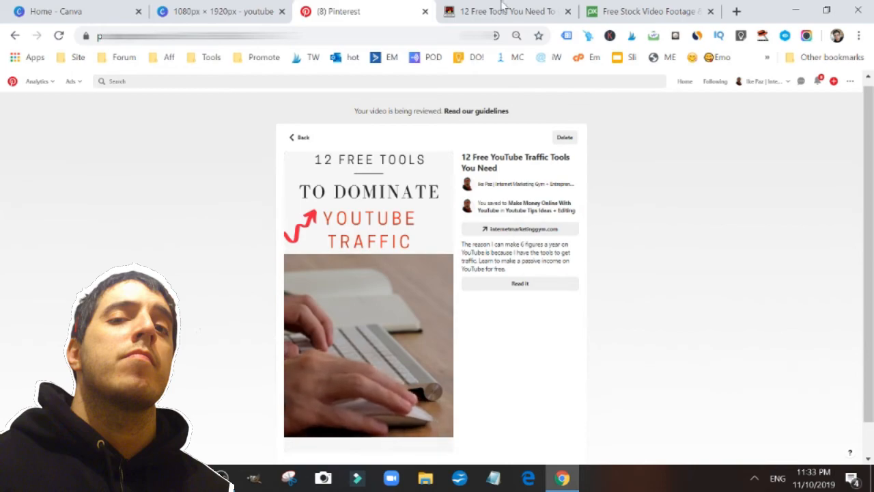
pyautogui.click(503, 8)
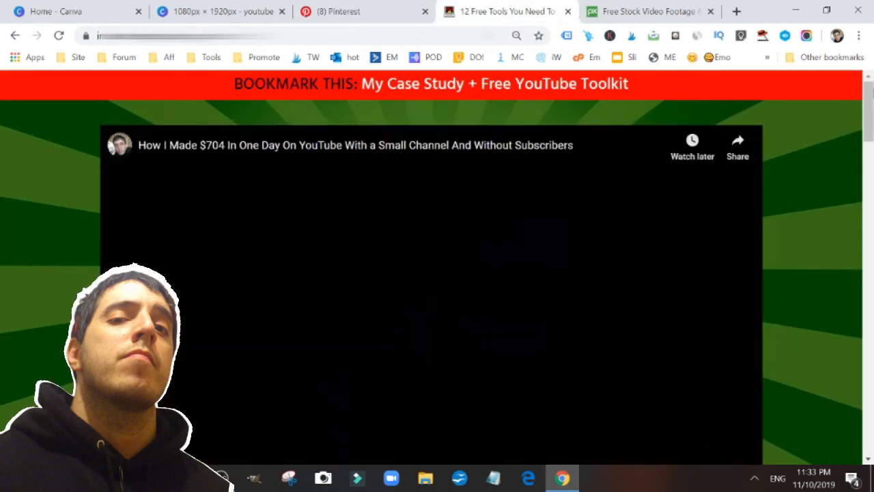
pyautogui.scroll(-6, 436, 266)
pyautogui.scroll(-15, 437, 266)
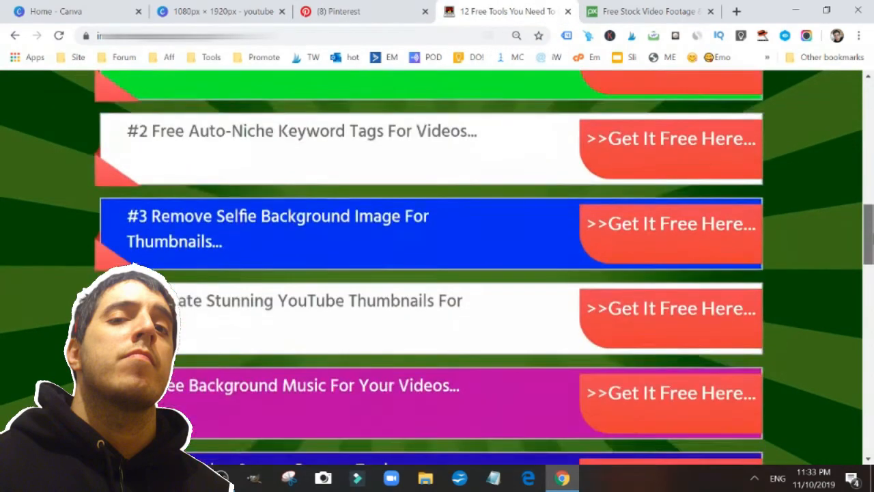
pyautogui.scroll(-4, 437, 267)
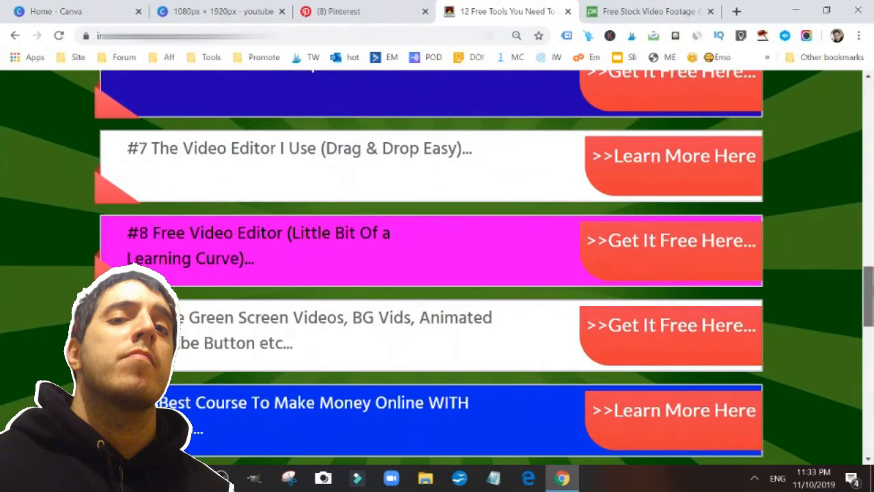
pyautogui.scroll(13, 861, 196)
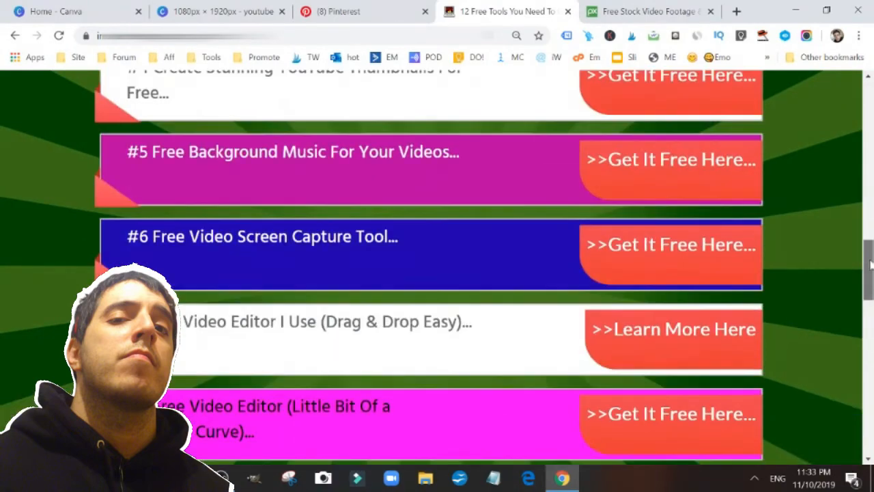
pyautogui.scroll(8, 861, 196)
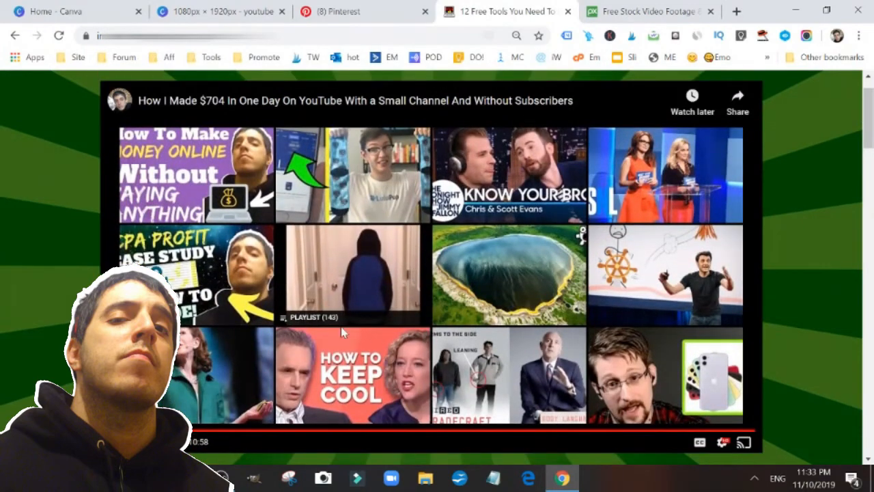
# - Play the landing page's embedded YouTube video, and review the course offer and the numbered toolkit entries below it
pyautogui.click(121, 442)
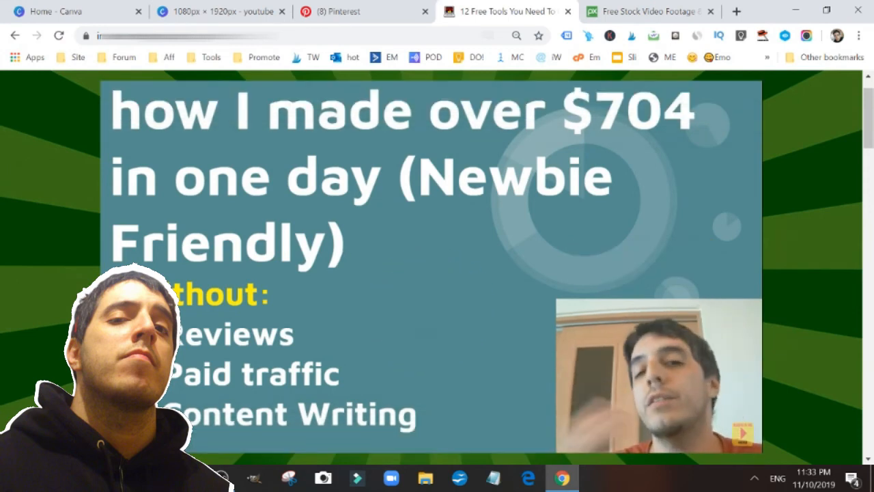
pyautogui.moveTo(482, 270)
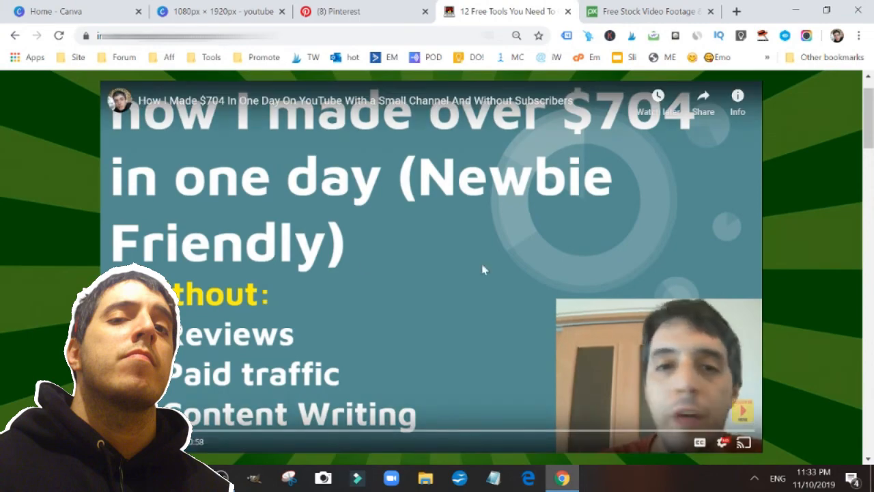
pyautogui.scroll(-4, 771, 153)
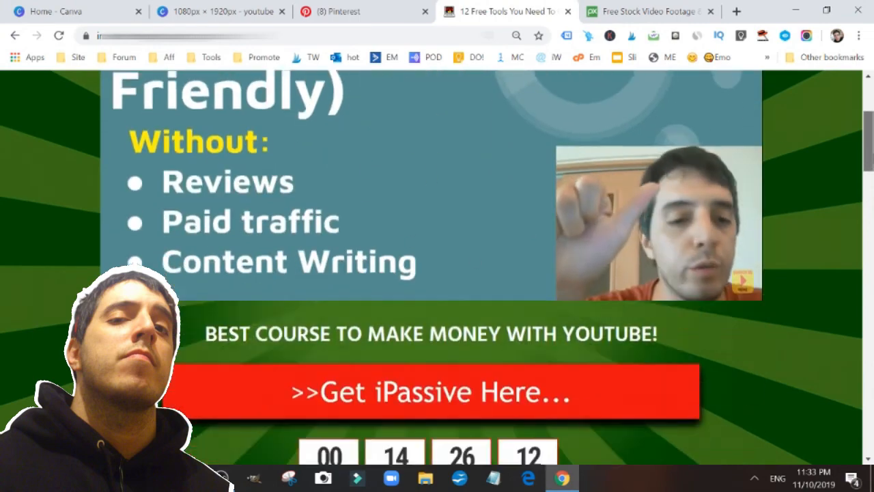
pyautogui.scroll(-10, 428, 267)
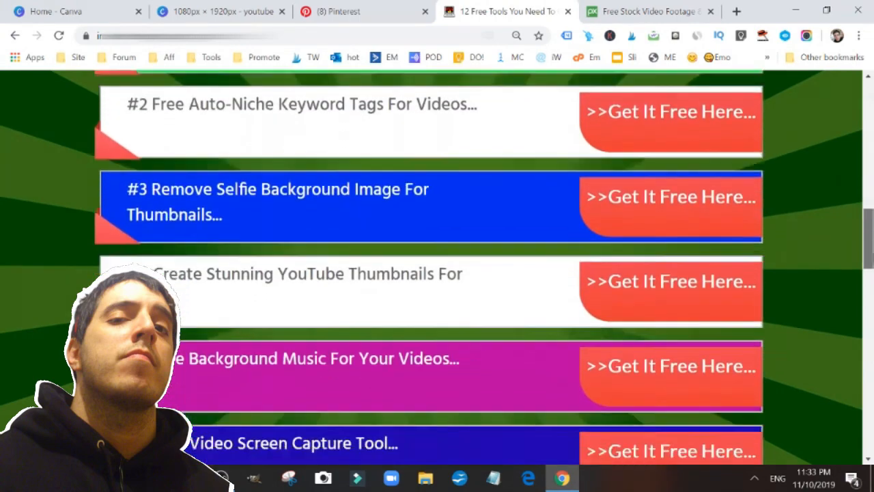
pyautogui.scroll(-3, 429, 266)
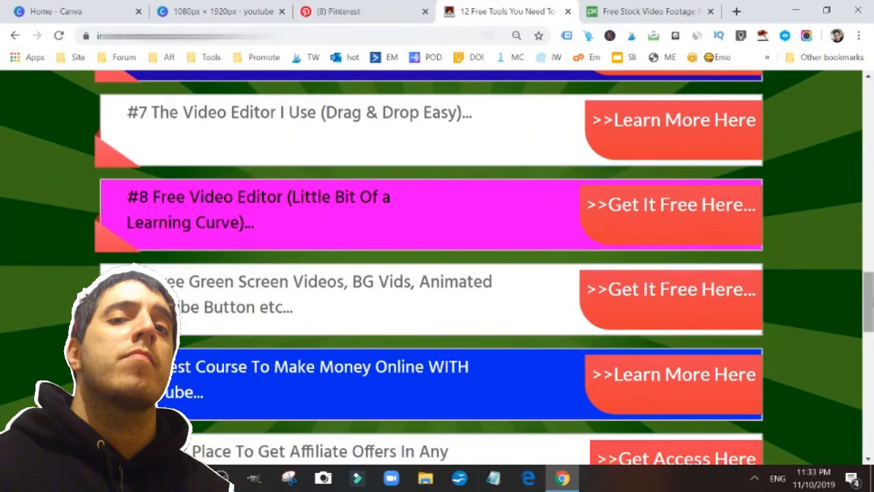
pyautogui.moveTo(866, 302); pyautogui.dragTo(863, 204)
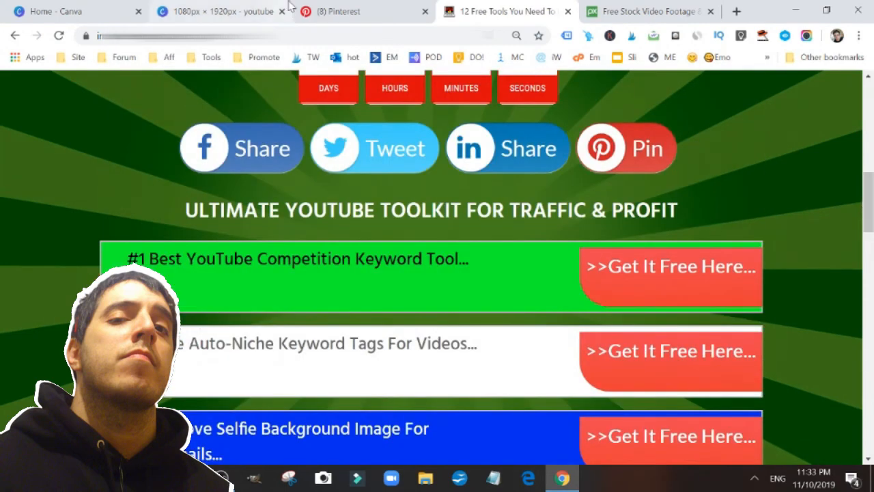
# - Return to the video pin on Pinterest and replay its video
pyautogui.click(362, 8)
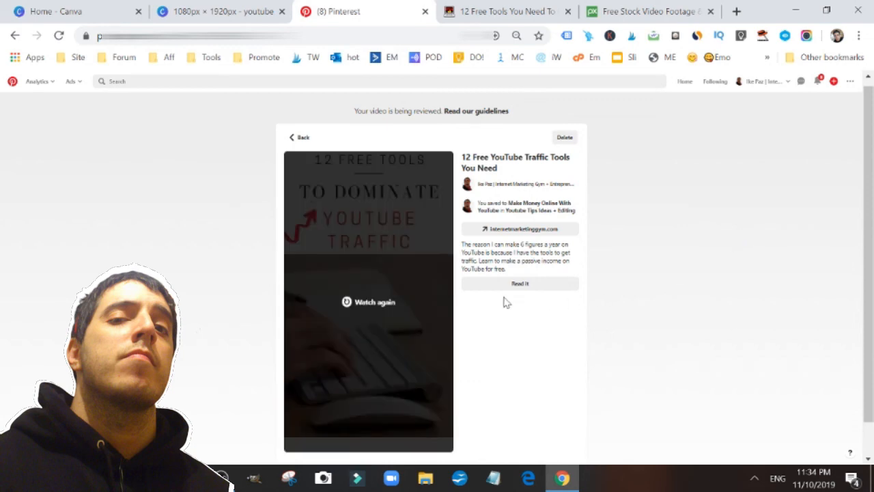
pyautogui.click(372, 302)
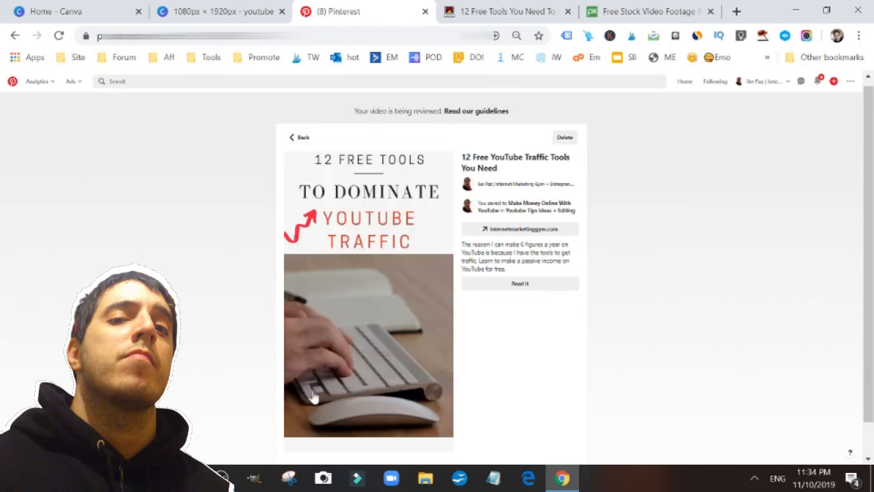
pyautogui.moveTo(253, 478)
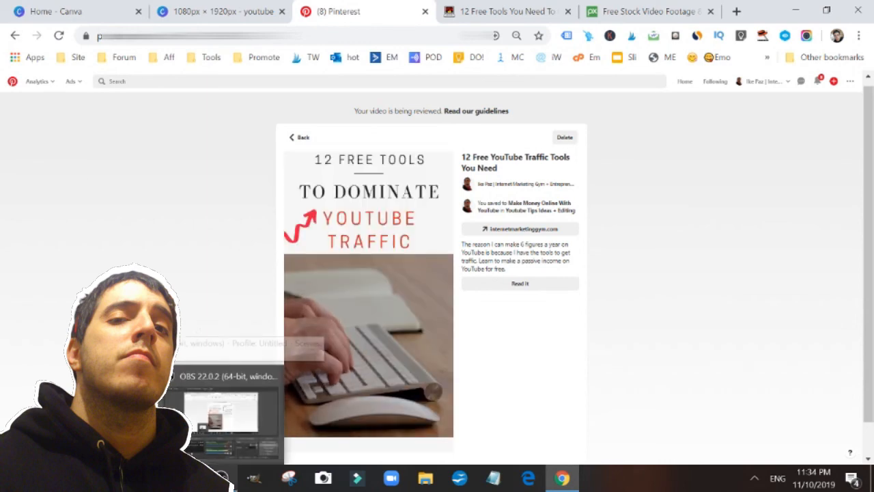